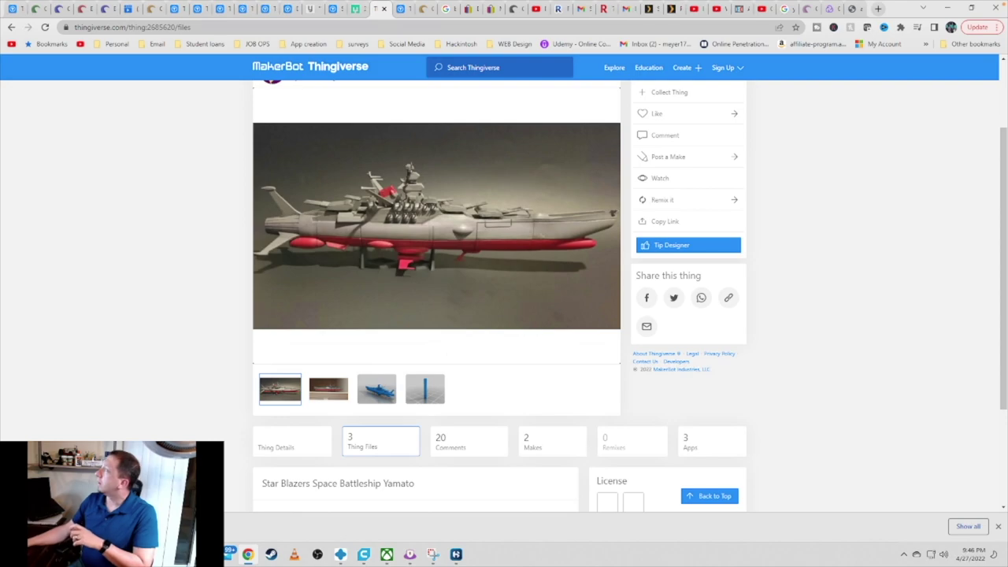
Step: Change the page address ending from 'files' to 'zip', then abandon the address edit
scroll(375, 358, up, 2)
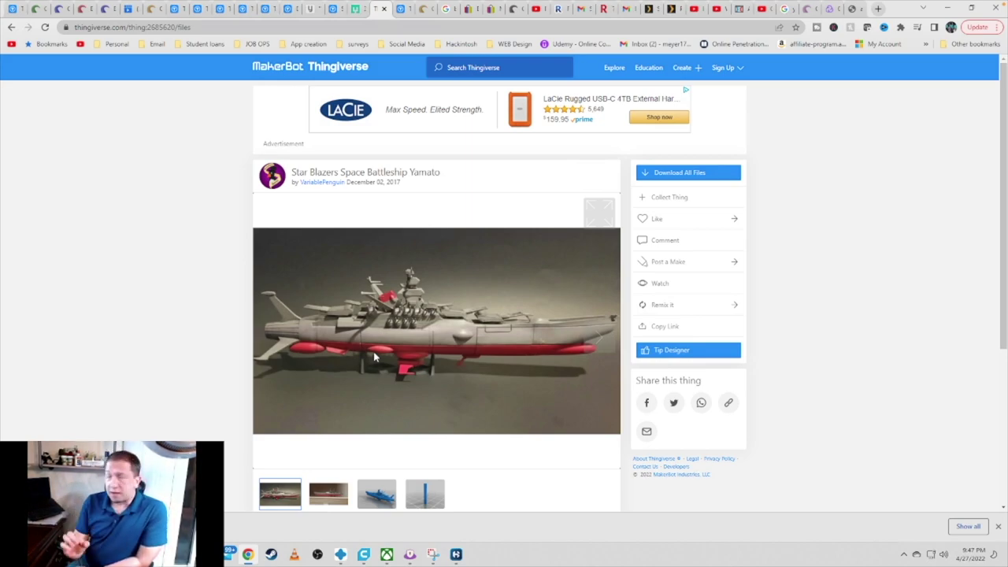
scroll(375, 357, down, 3)
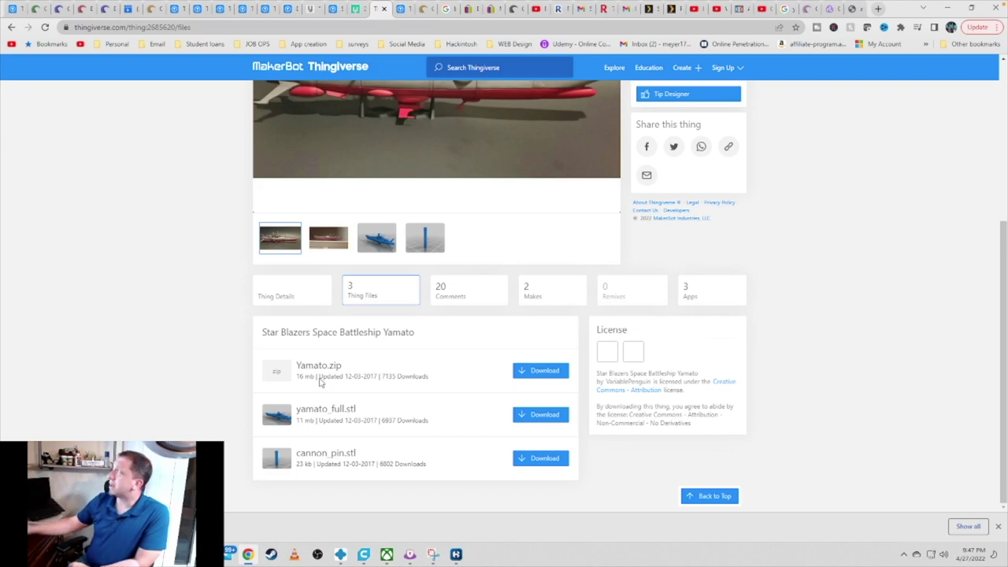
scroll(421, 293, up, 4)
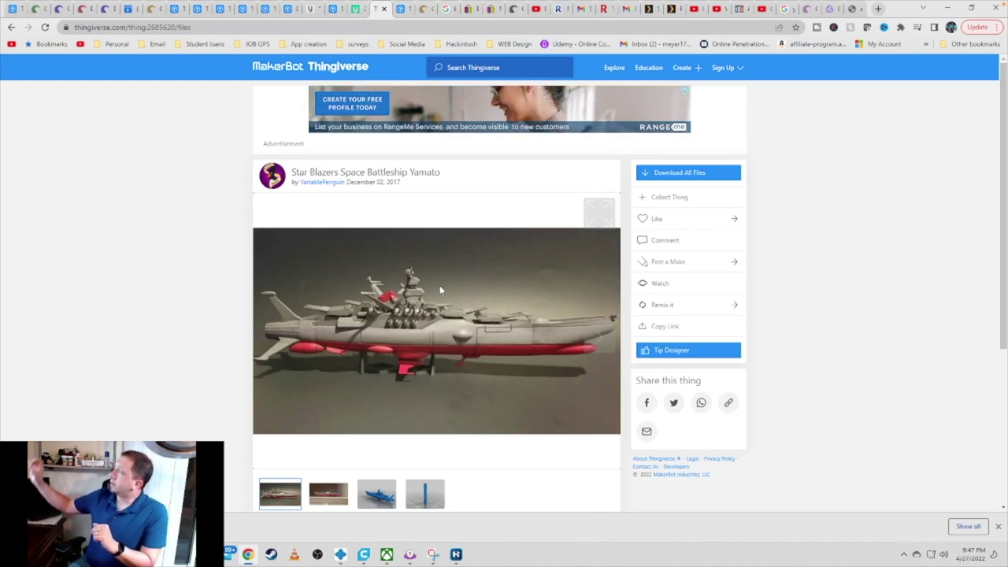
click(206, 27)
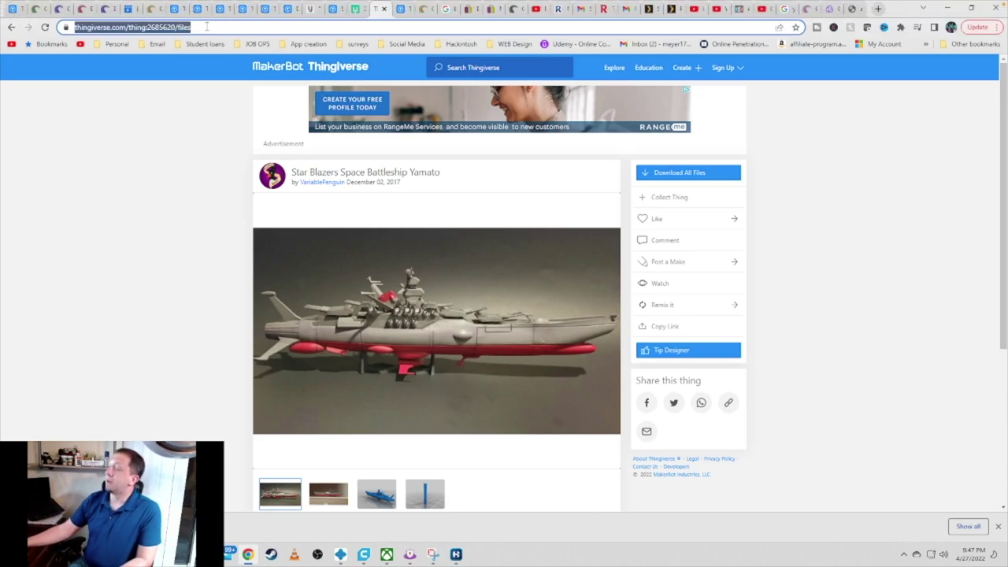
click(206, 27)
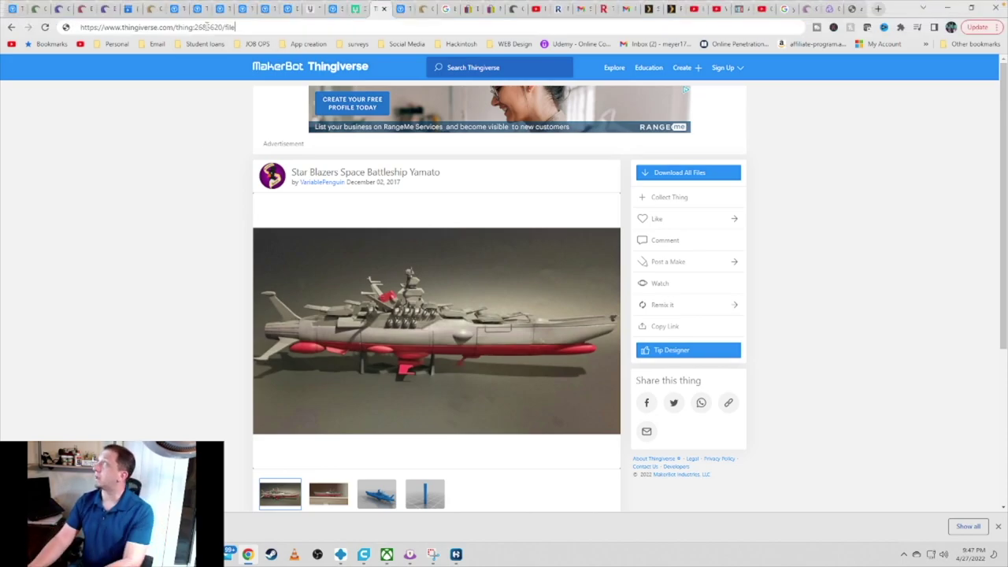
key(BackSpace)
key(BackSpace)
key(BackSpace)
key(BackSpace)
key(BackSpace)
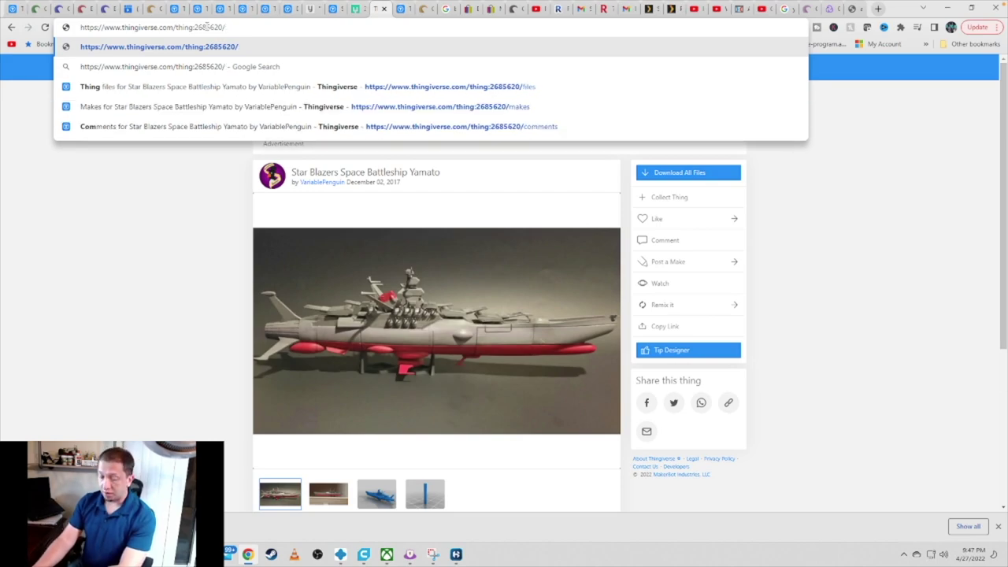
text(zi)
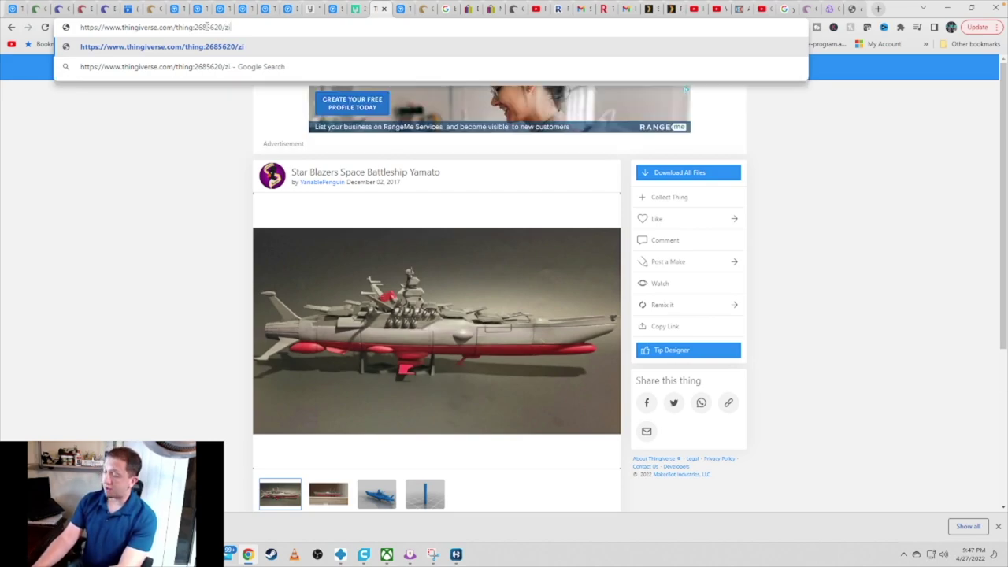
text(p)
key(Escape)
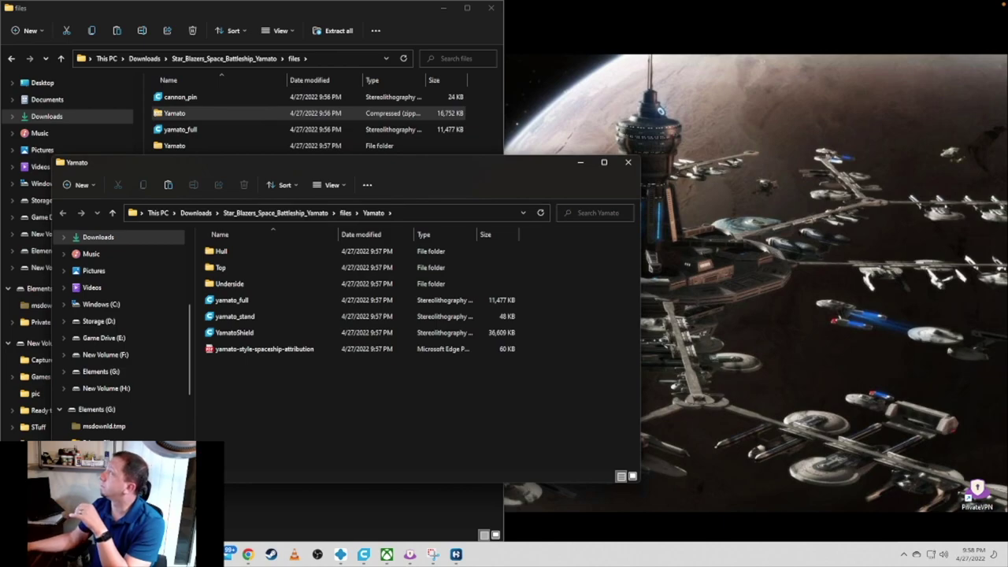
Step: Open the extracted Yamato folder and look inside its Hull and Top folders
click(346, 213)
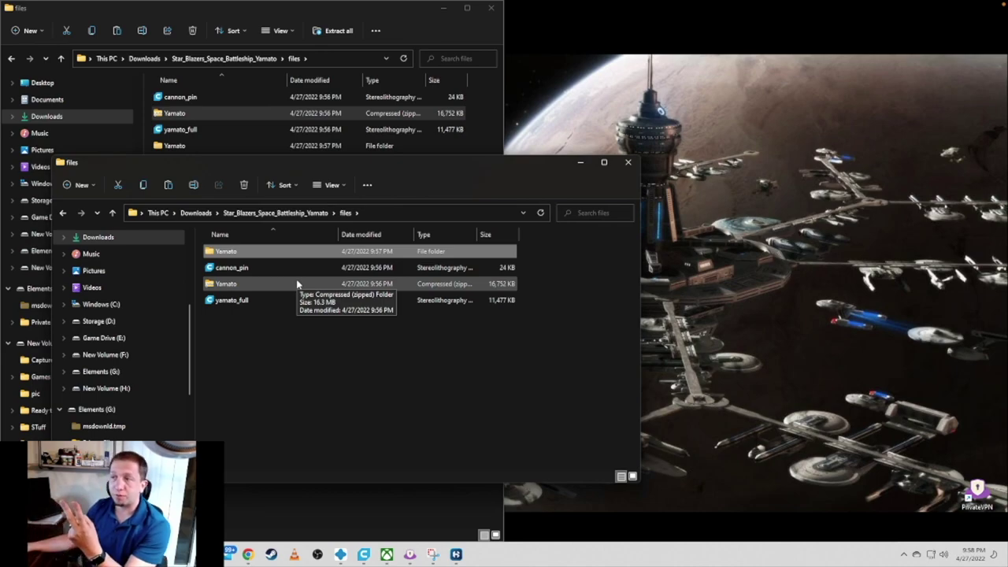
double_click(293, 251)
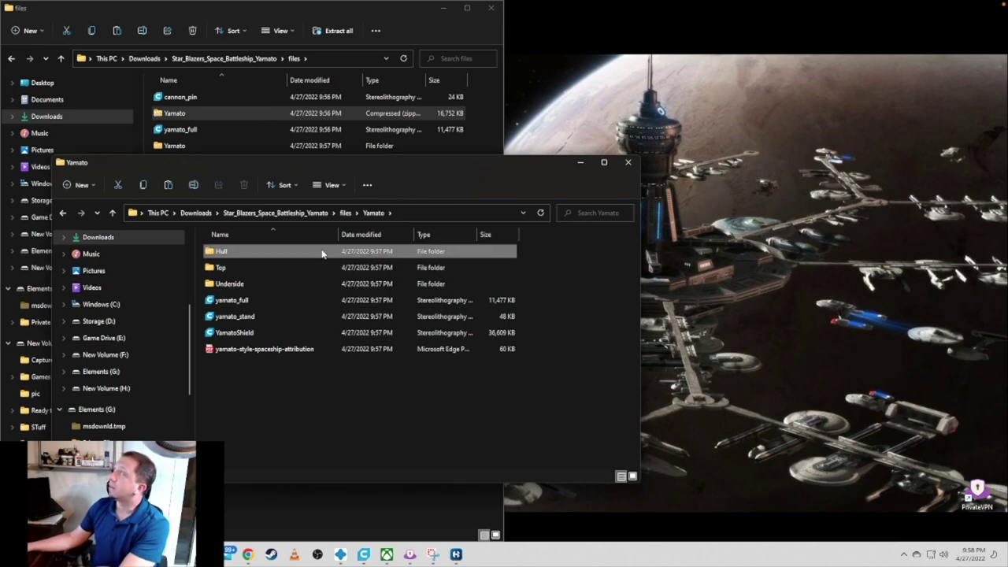
double_click(323, 252)
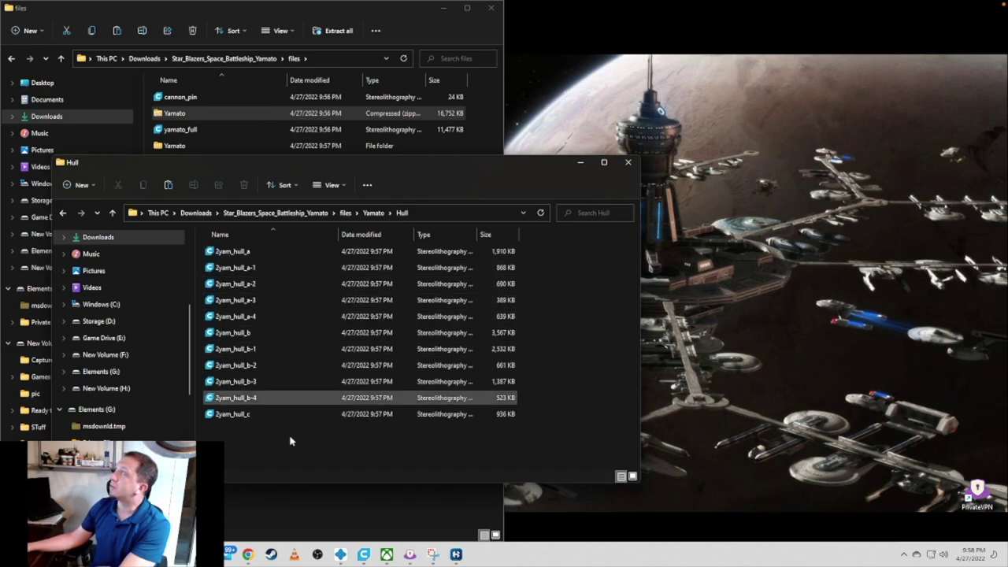
click(62, 213)
double_click(291, 269)
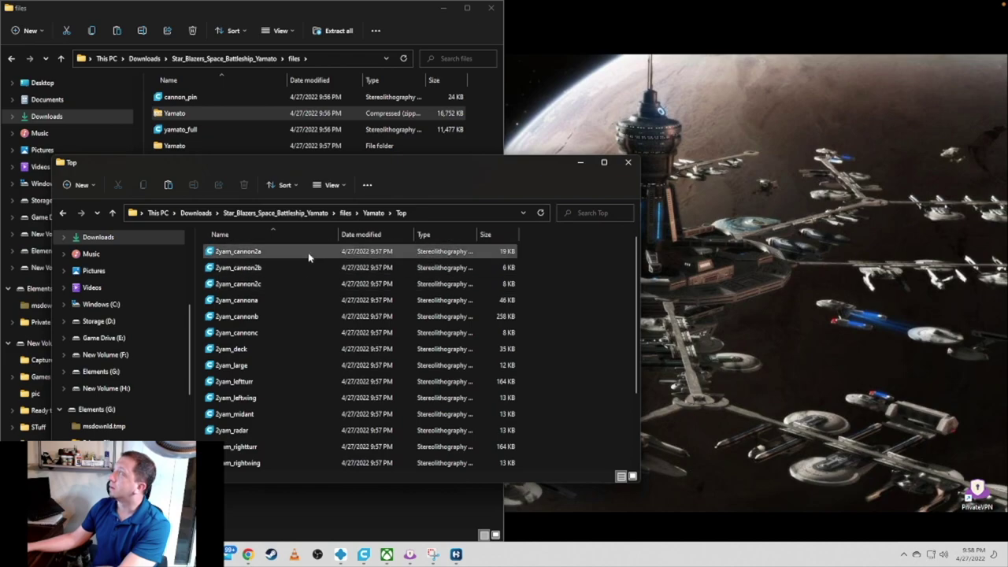
click(63, 213)
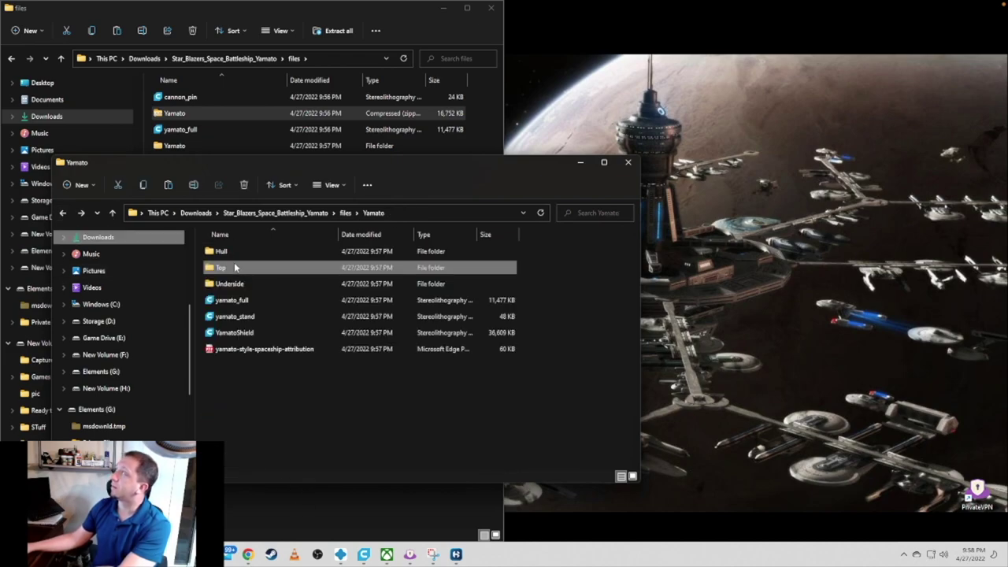
Step: Check the Underside folder, then open 2yam_hull_a from the Hull folder in Cura
double_click(285, 284)
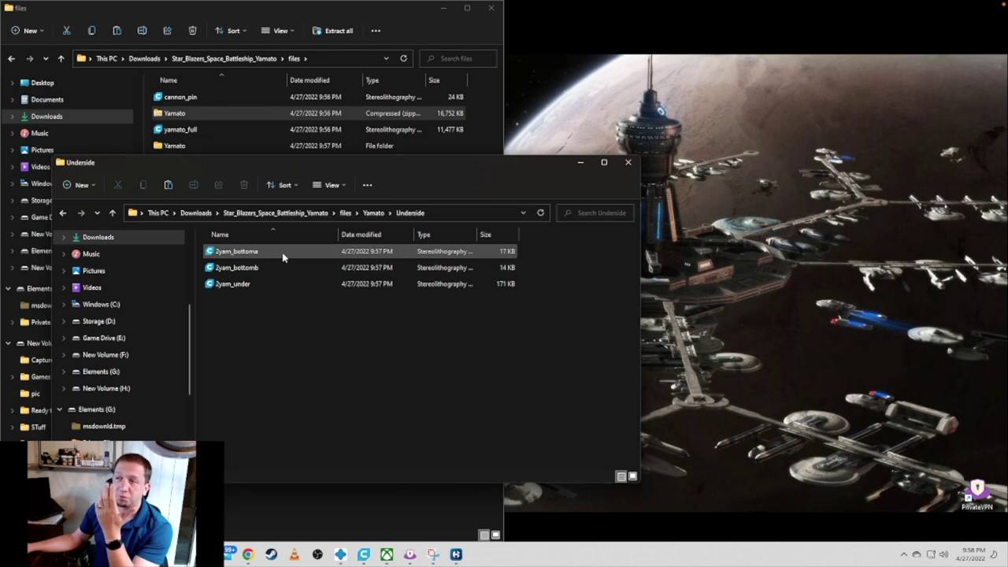
click(64, 214)
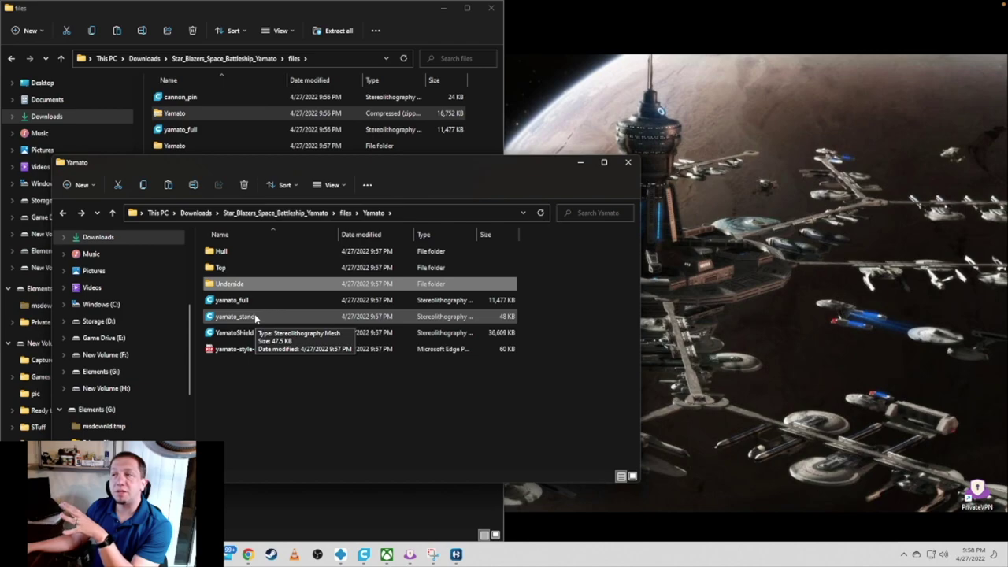
double_click(256, 257)
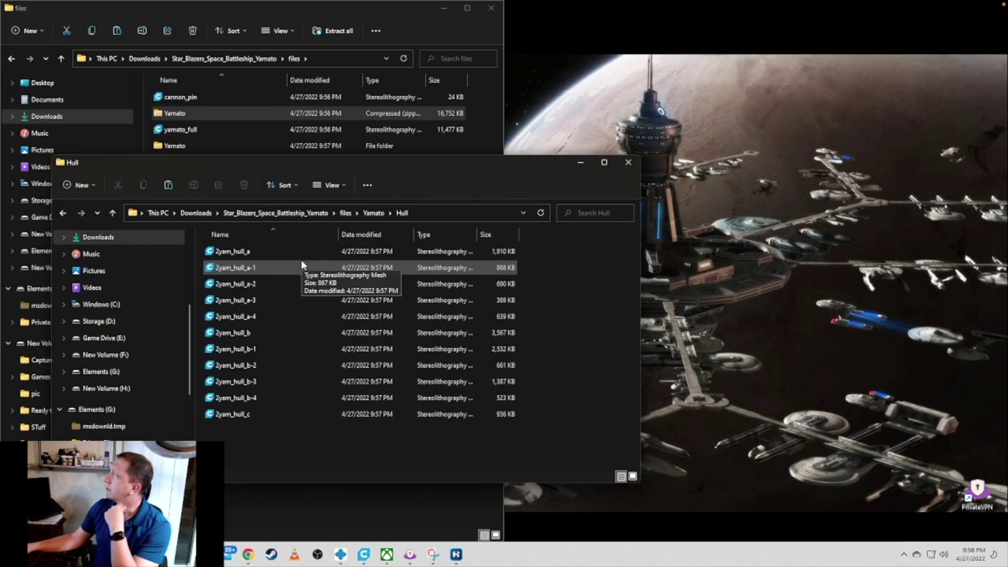
double_click(296, 251)
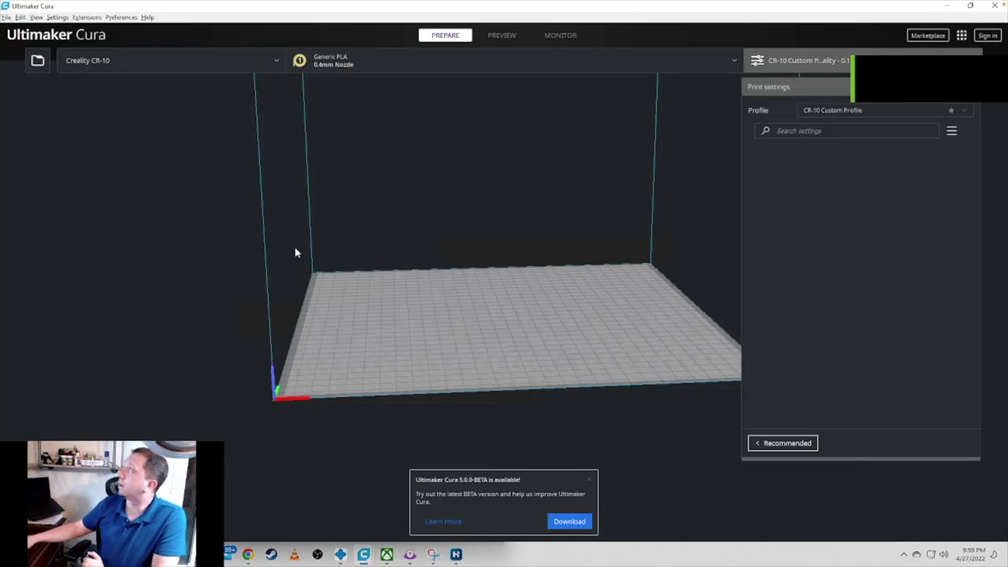
Step: Select the hull model and switch the printer to Creality Ender-3
right_drag(585, 220, 361, 212)
click(475, 238)
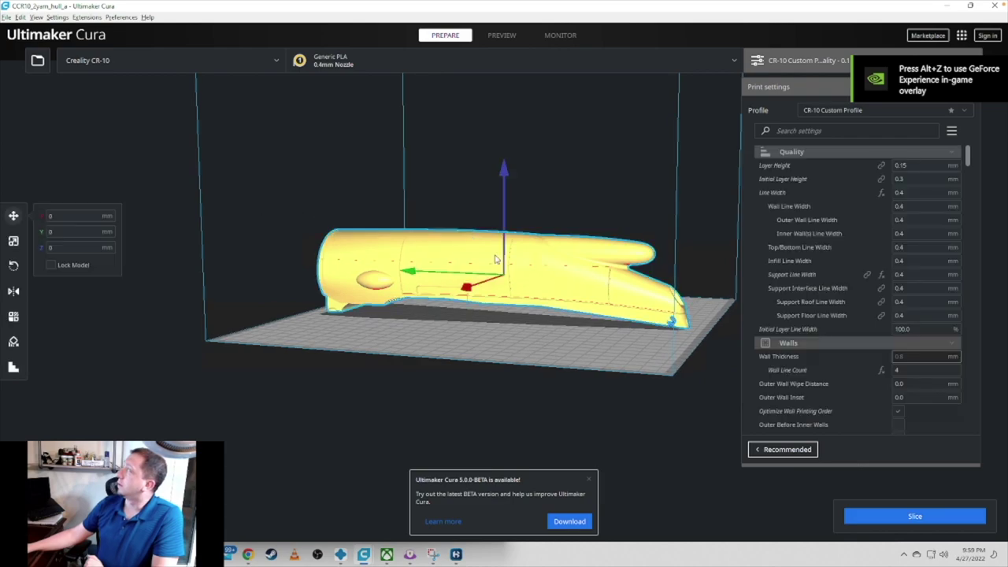
click(112, 60)
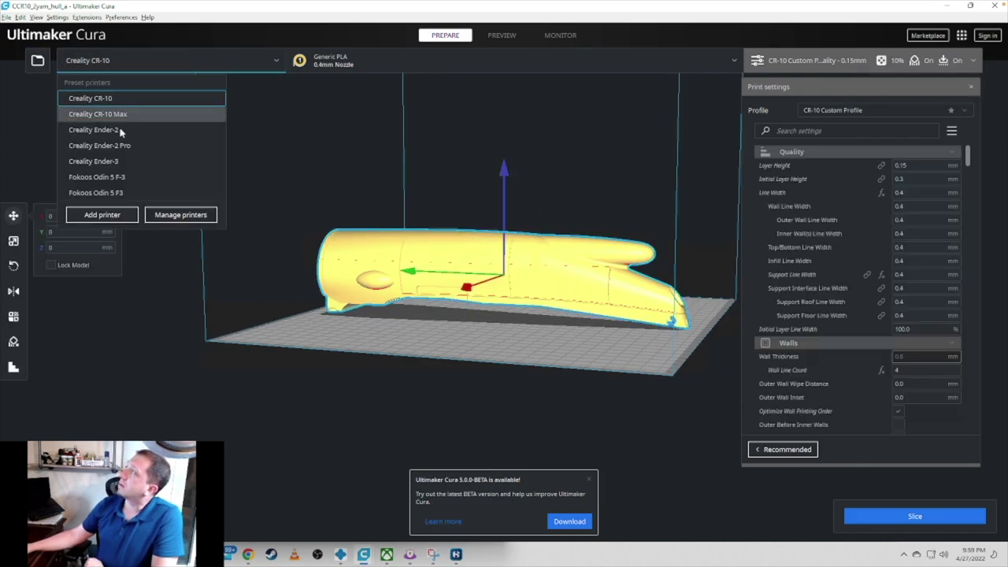
click(129, 169)
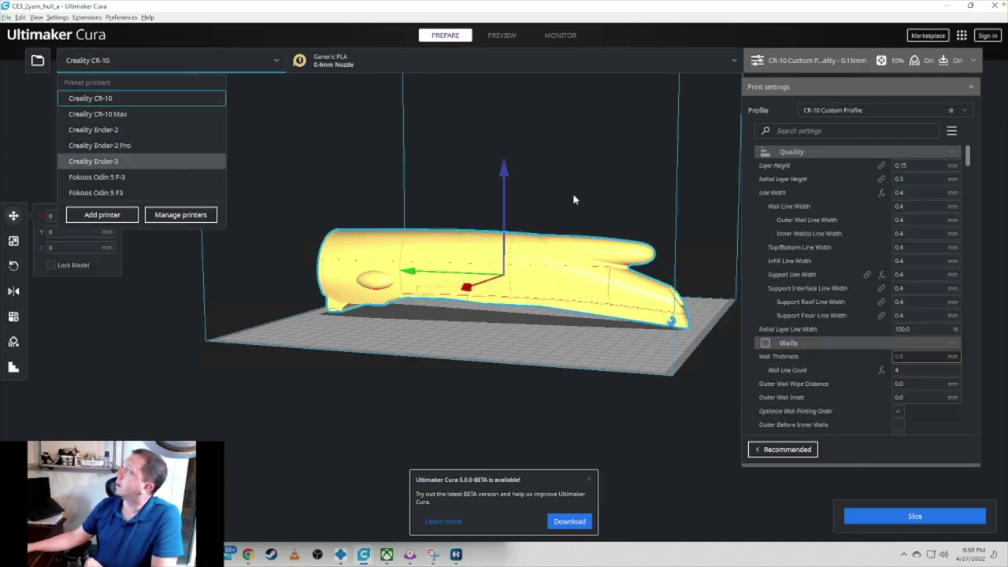
Step: Rotate the hull about 60 degrees so it stands upright on the plate
click(16, 267)
drag(508, 175, 270, 207)
click(644, 225)
right_drag(643, 225, 612, 97)
scroll(599, 291, down, 5)
scroll(525, 232, up, 5)
right_drag(524, 231, 526, 295)
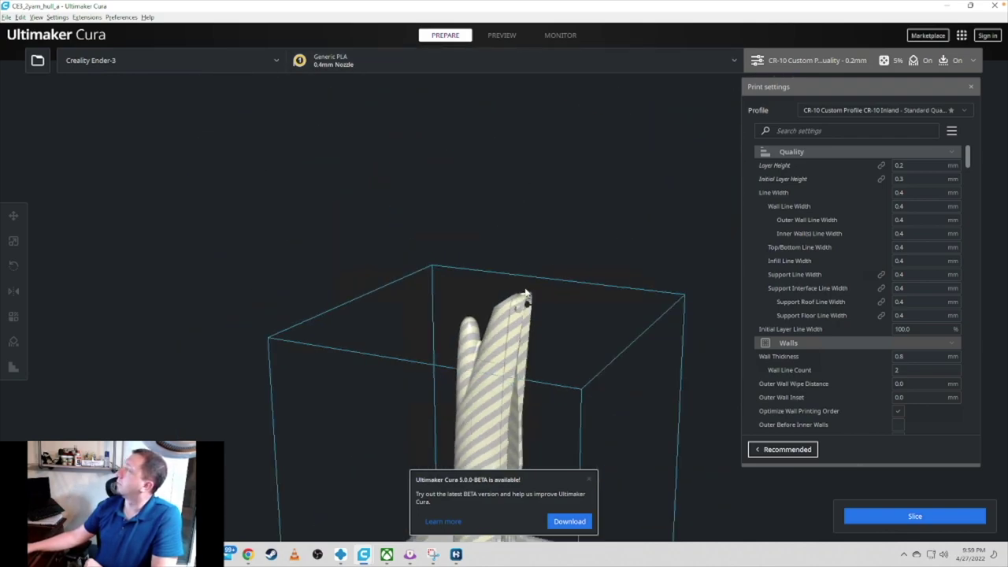
scroll(527, 295, down, 5)
Step: Switch the printer back to Creality CR-10 and dismiss the new-version notification
click(257, 59)
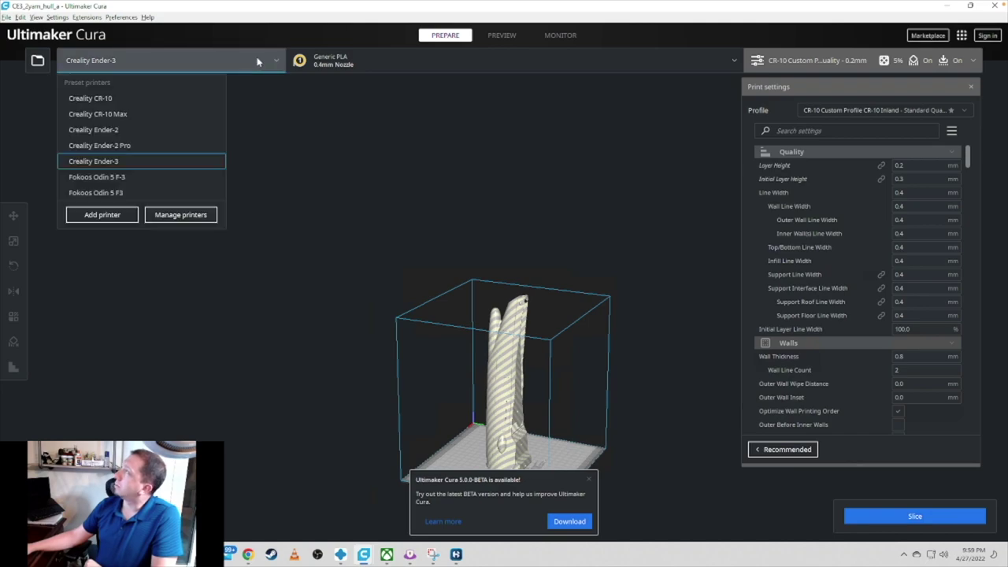
click(165, 97)
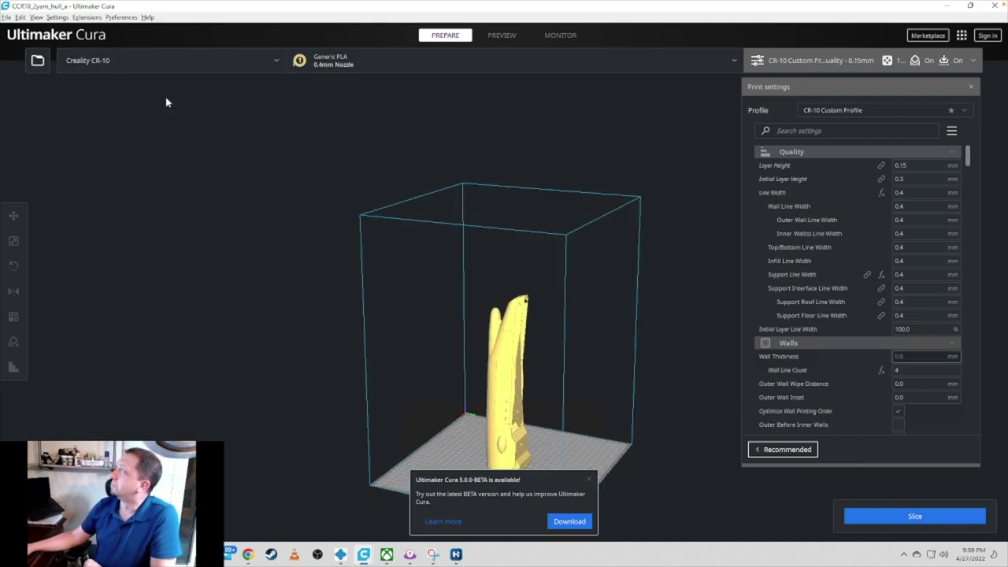
click(591, 480)
right_drag(432, 460, 593, 470)
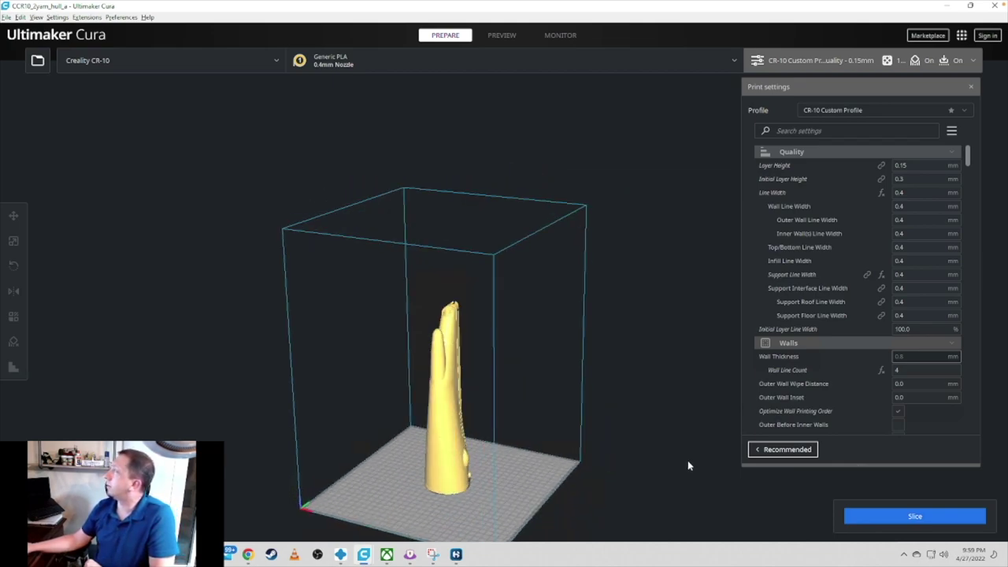
scroll(583, 478, up, 5)
scroll(522, 479, down, 5)
scroll(419, 300, up, 4)
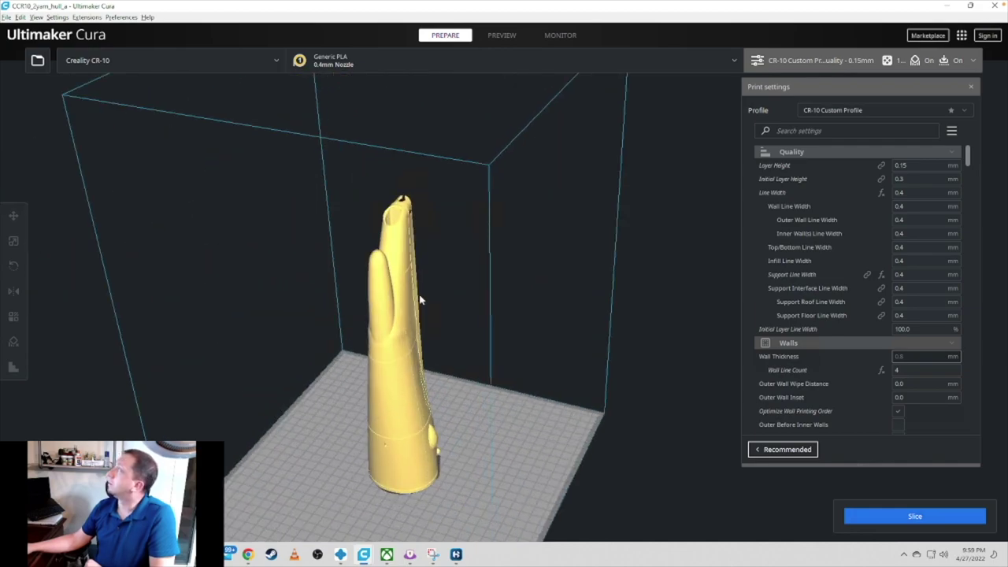
scroll(420, 300, up, 3)
scroll(414, 378, down, 3)
scroll(409, 425, up, 4)
Step: Move the tall hull left to X -94.0117, Y 1.5452 mm, then deselect it
click(408, 455)
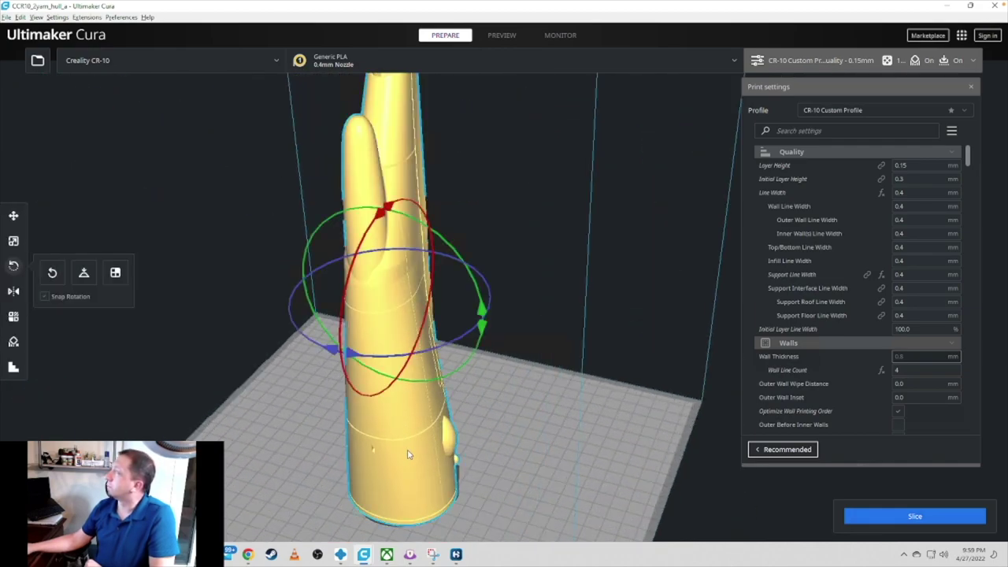
click(14, 215)
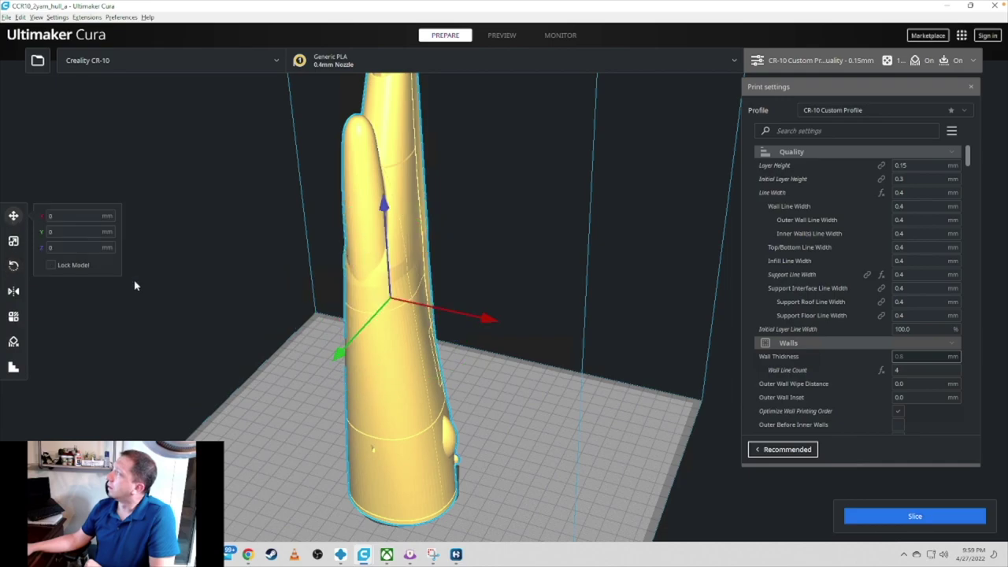
drag(381, 423, 264, 371)
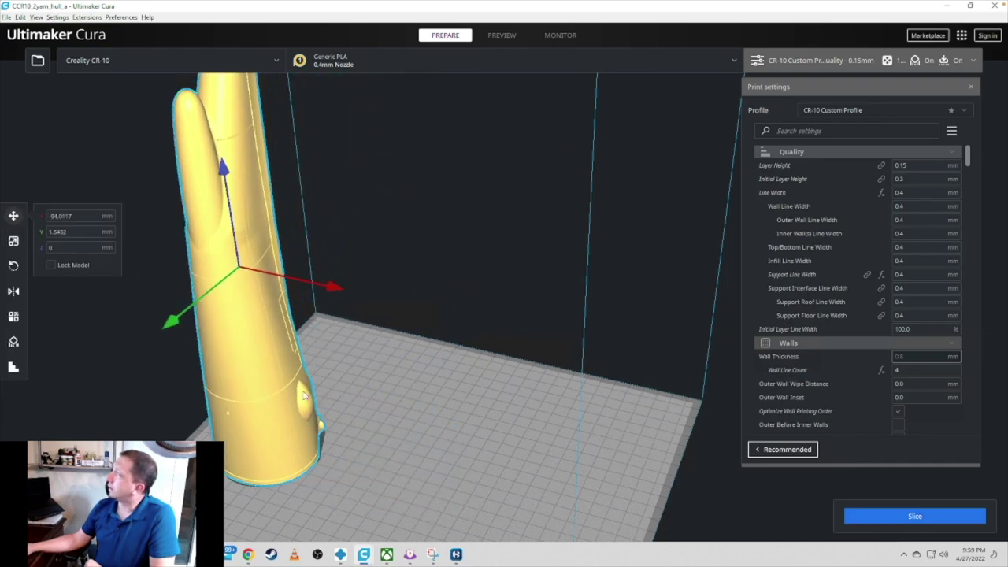
click(436, 396)
Step: Load 2yam_hull_b.stl from the Hull folder onto the build plate
mouse_move(341, 555)
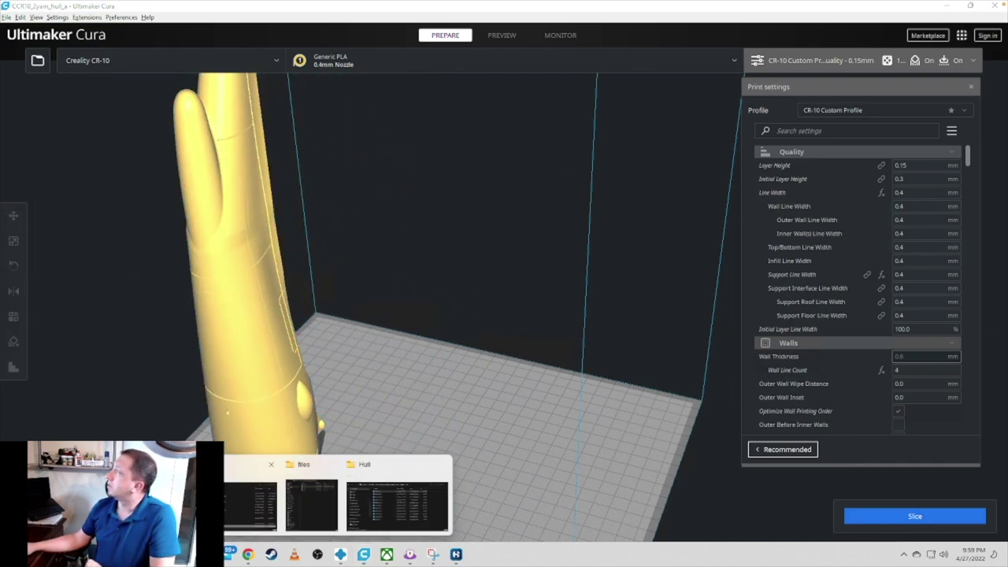
click(406, 514)
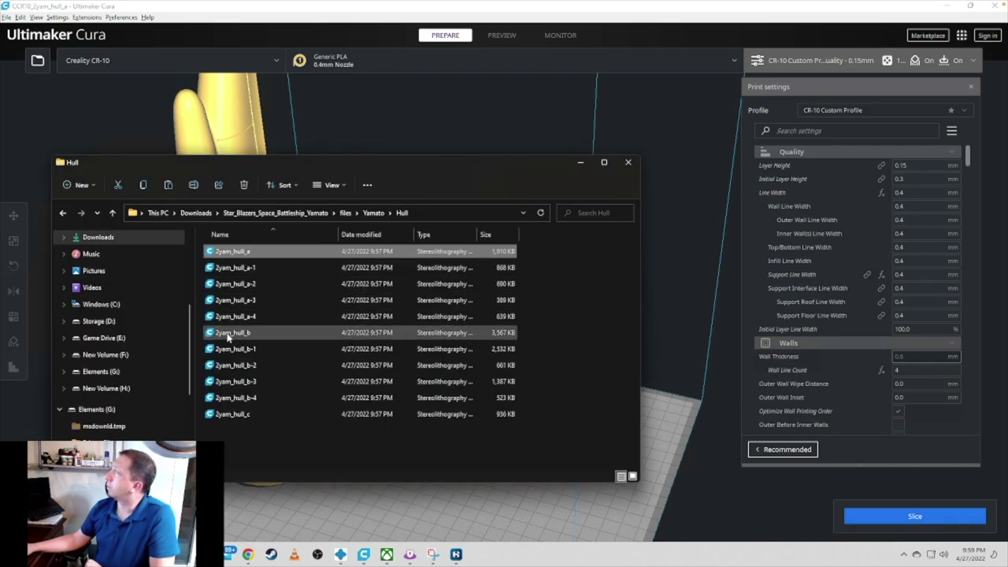
drag(237, 332, 478, 512)
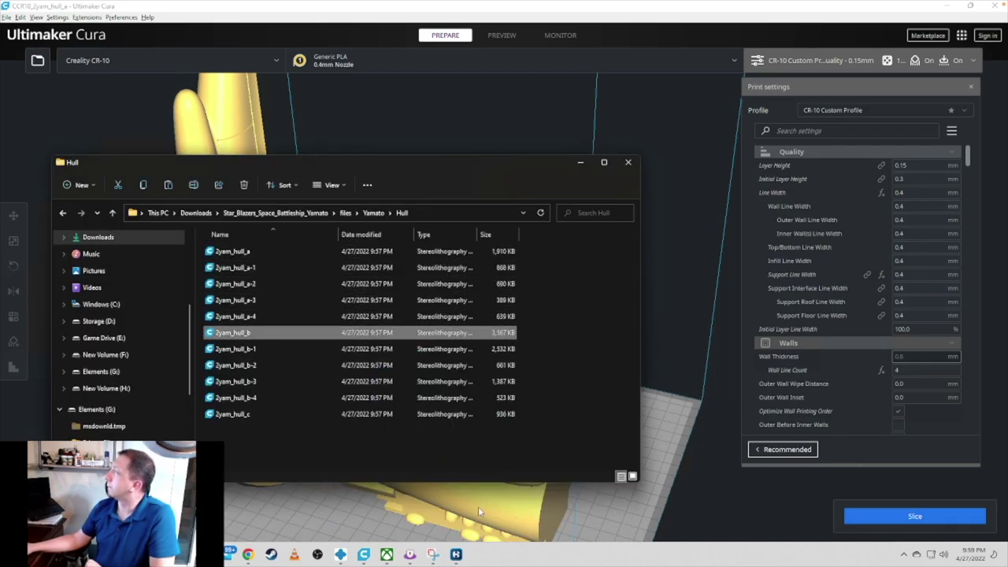
click(548, 507)
scroll(522, 420, up, 3)
right_drag(475, 502, 508, 449)
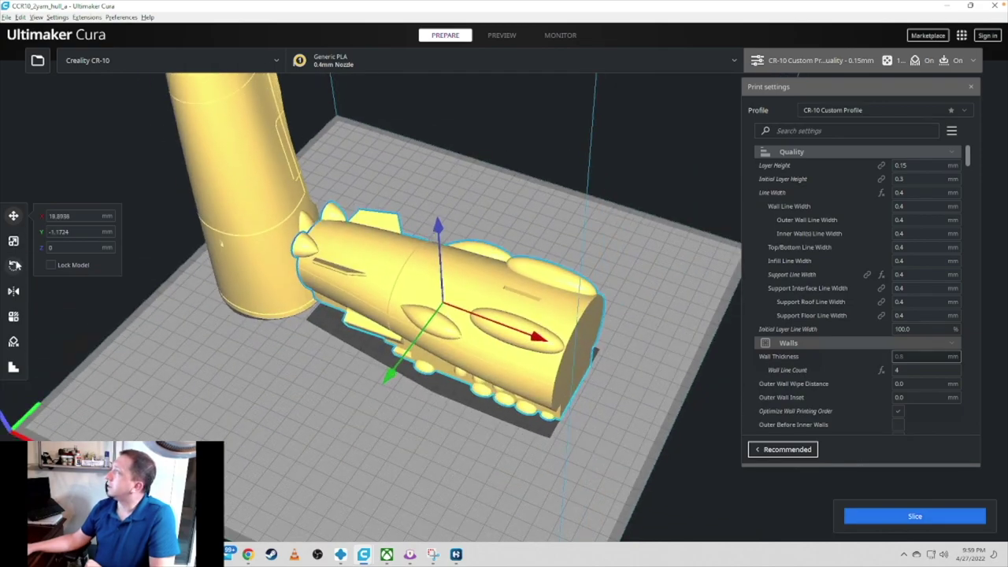
Step: Stand the hull_b part upright by rotating it -30° on the green ring
click(13, 266)
right_drag(463, 242, 457, 292)
drag(341, 457, 491, 510)
right_drag(490, 510, 441, 455)
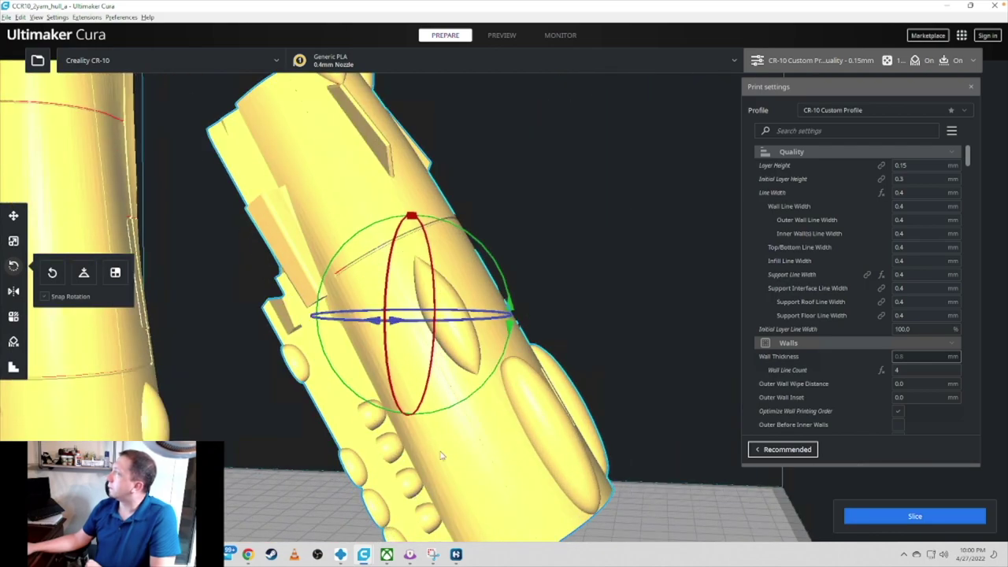
drag(508, 303, 488, 355)
right_drag(552, 370, 618, 405)
scroll(601, 398, down, 5)
scroll(618, 406, up, 5)
scroll(701, 388, down, 3)
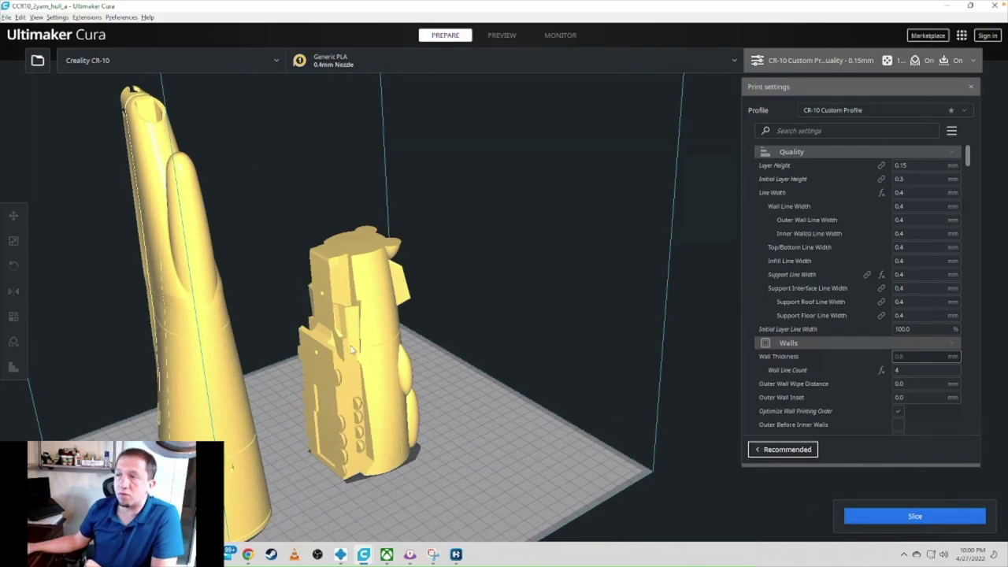
Step: Move the small hull part beside the tall one, to X -15.634, Y -1.3822 mm
click(395, 443)
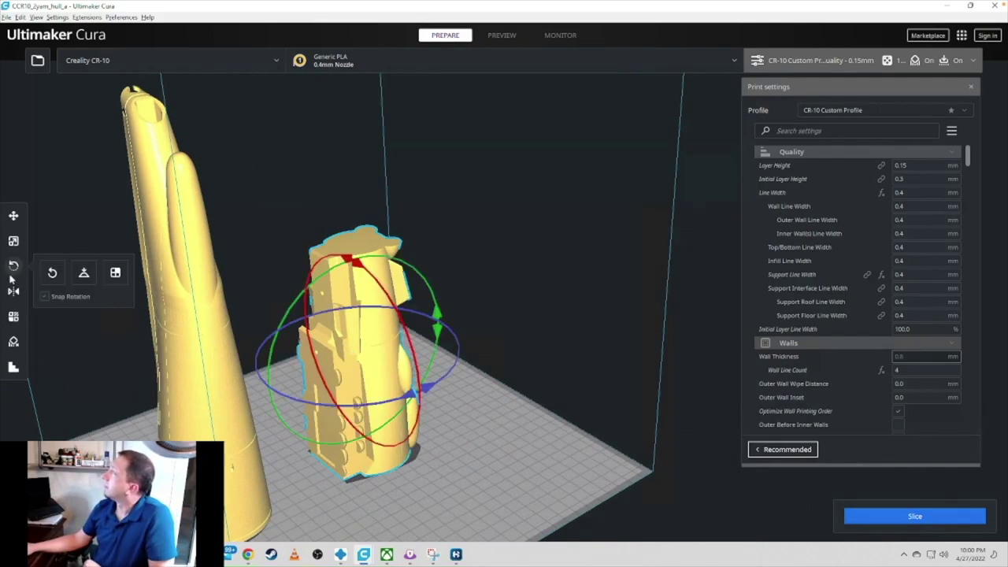
click(13, 215)
drag(355, 412, 310, 428)
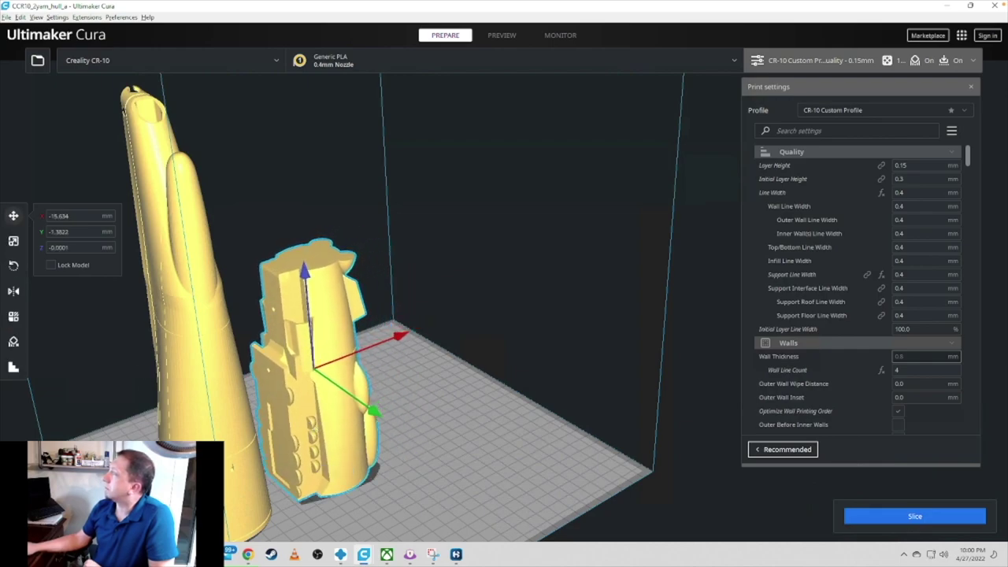
Step: Load 2yam_hull_c.stl from the Hull folder onto the build plate
mouse_move(341, 554)
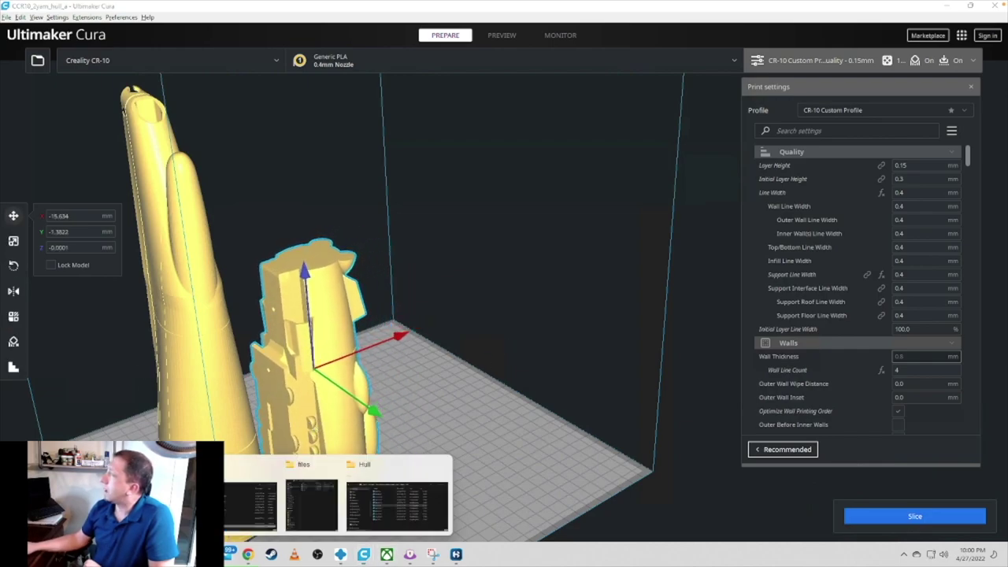
click(390, 506)
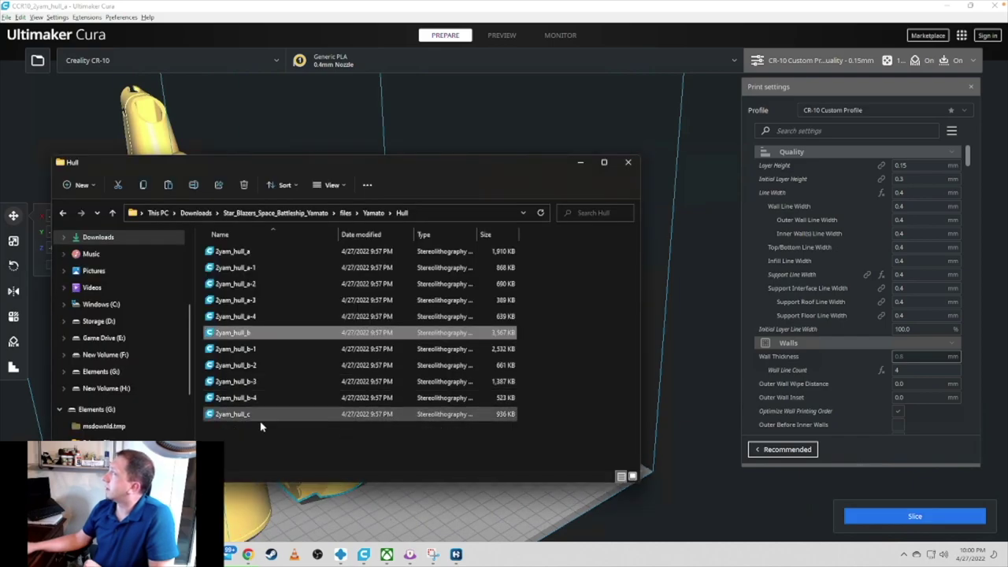
click(233, 417)
drag(233, 417, 474, 507)
right_drag(474, 507, 535, 440)
right_drag(635, 432, 396, 325)
scroll(366, 174, up, 5)
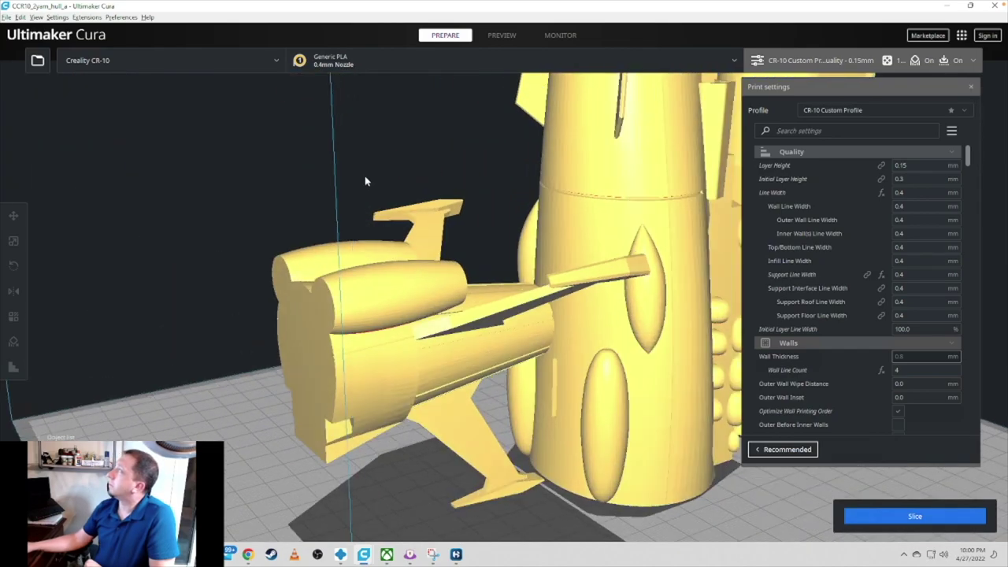
Step: Rotate the finned hull_c part -60° so it stands on its base
click(369, 311)
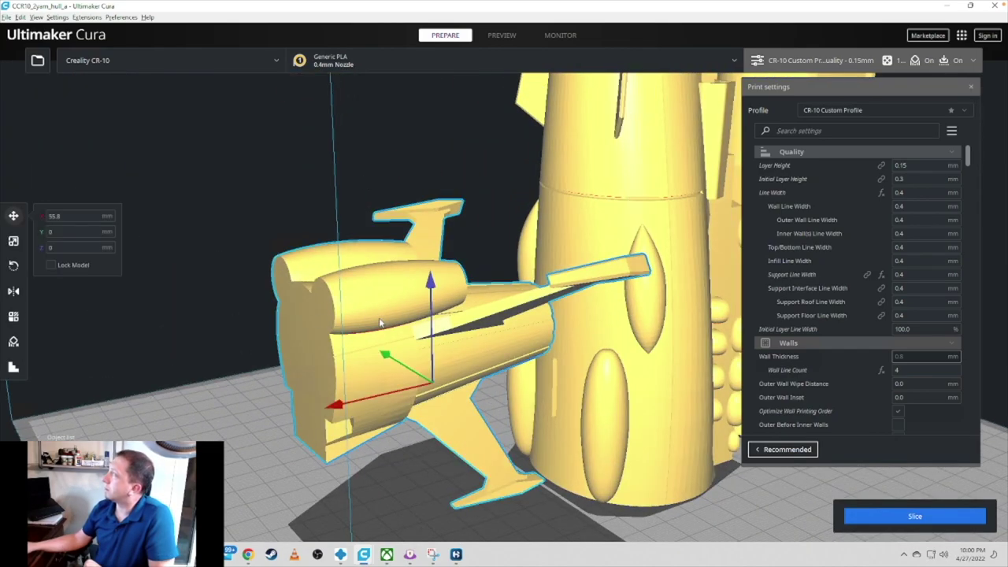
click(13, 266)
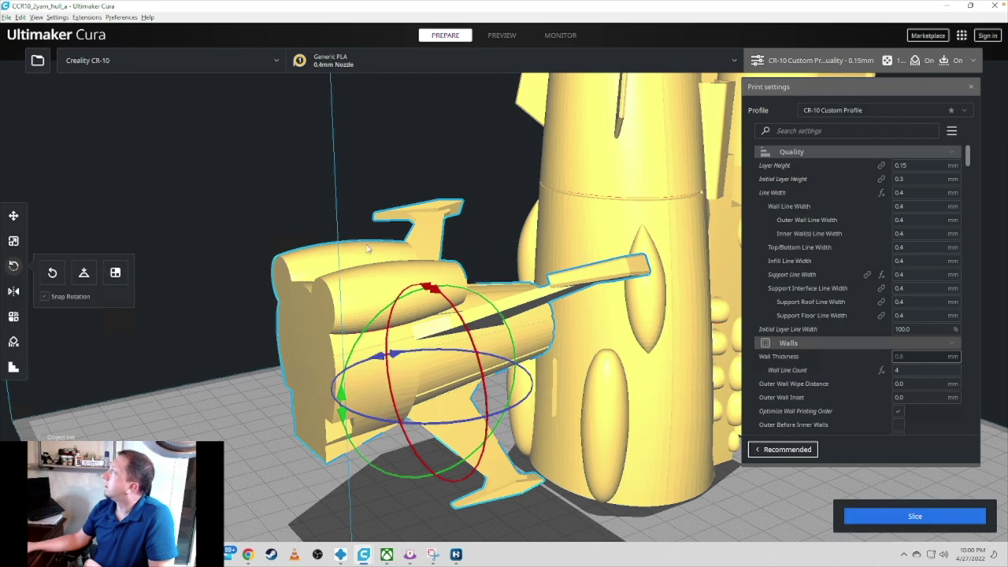
drag(345, 378, 394, 438)
right_drag(395, 438, 501, 477)
click(534, 455)
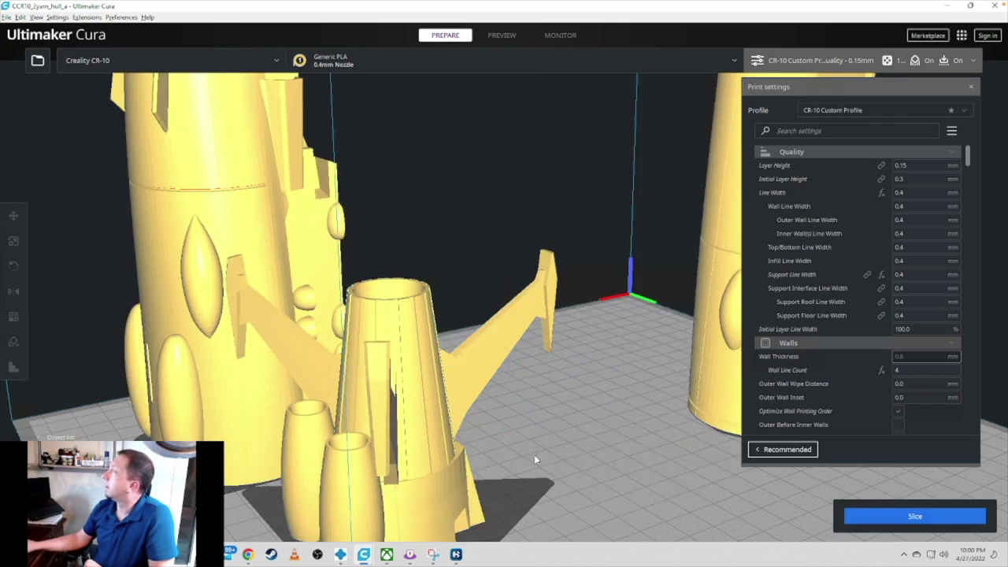
mouse_move(604, 453)
right_down()
mouse_move(580, 495)
mouse_move(562, 380)
mouse_move(623, 437)
mouse_move(603, 436)
right_up()
Step: Run Arrange All Models on the three hull parts and select the finned centre part
right_click(603, 436)
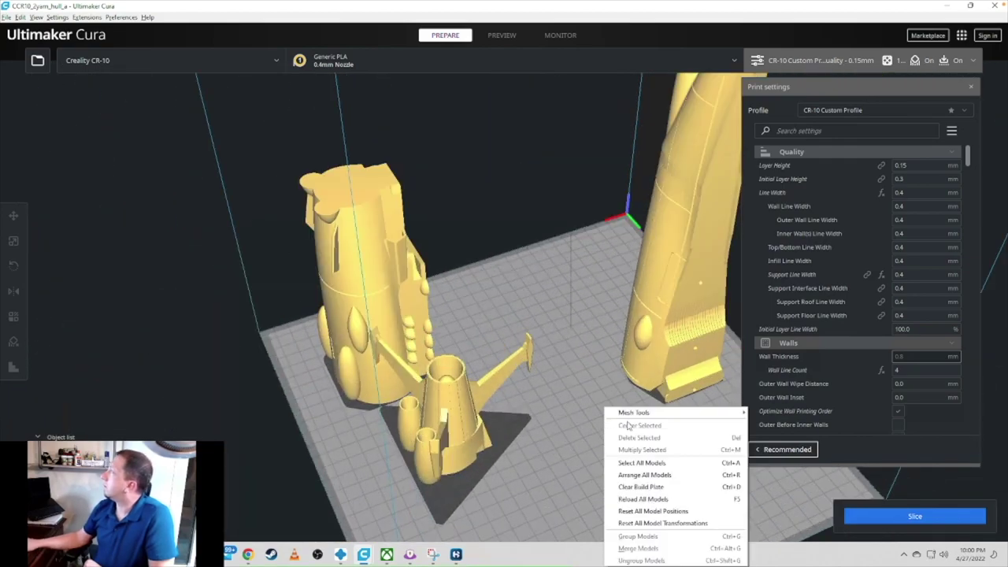
click(650, 476)
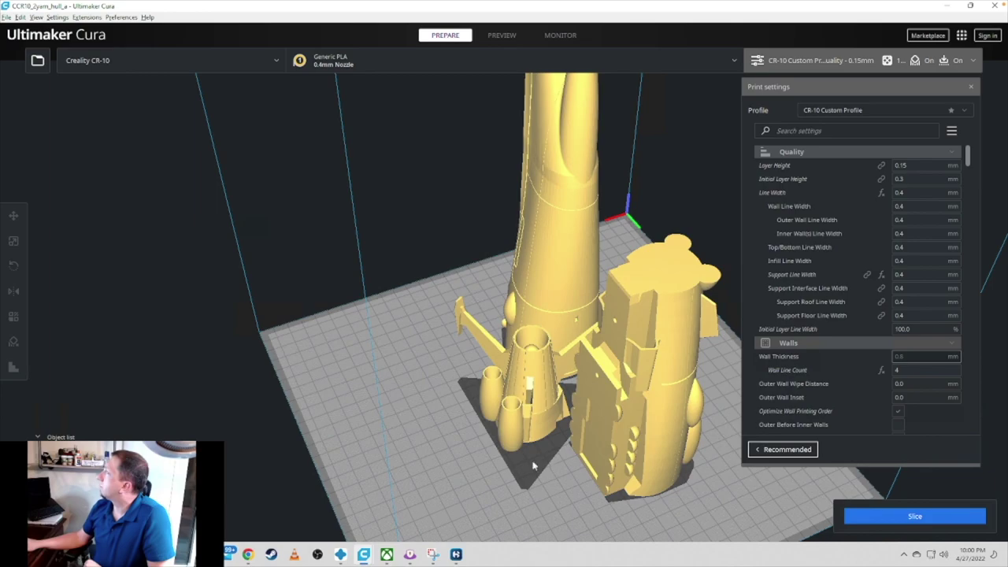
right_drag(533, 466, 607, 444)
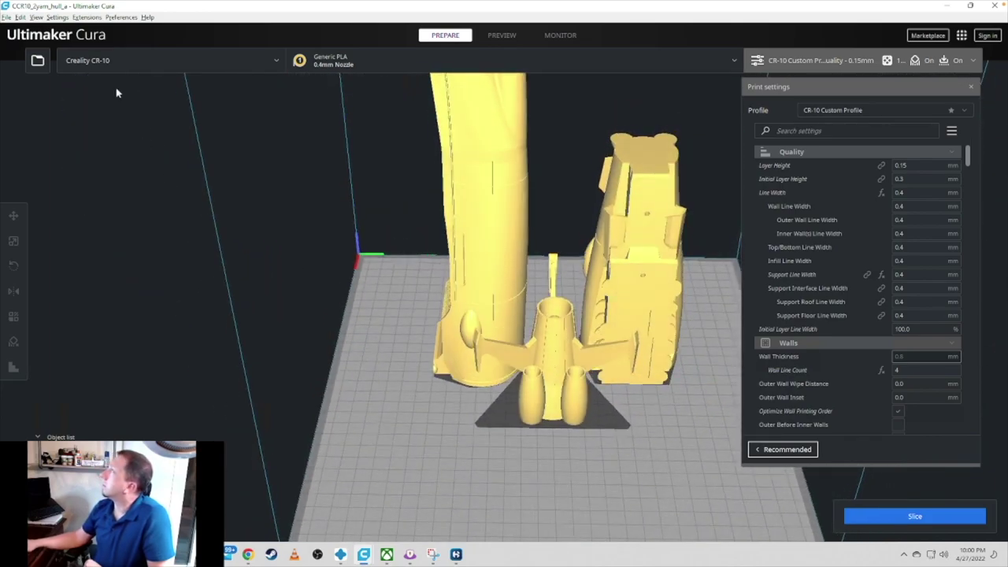
scroll(630, 371, up, 6)
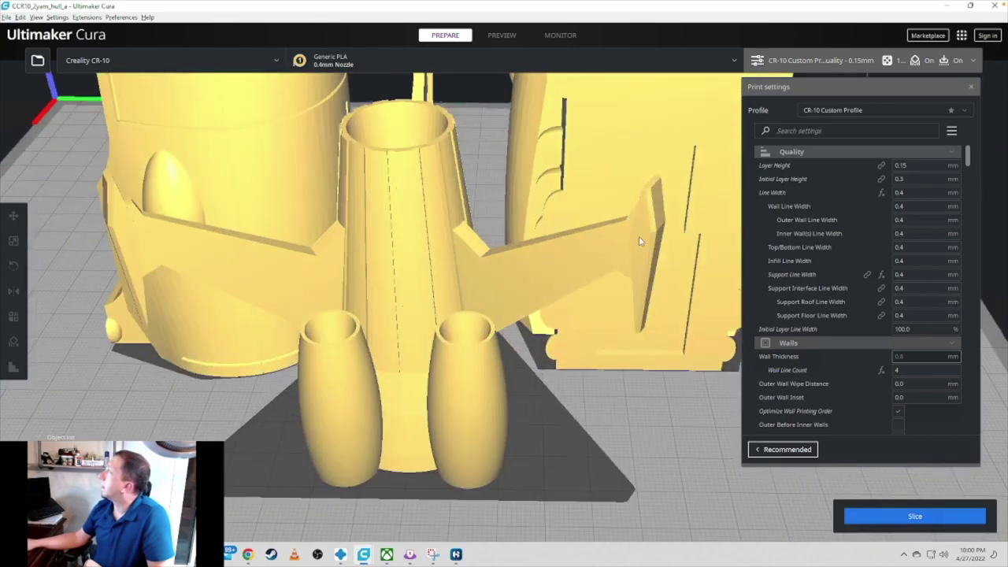
click(639, 236)
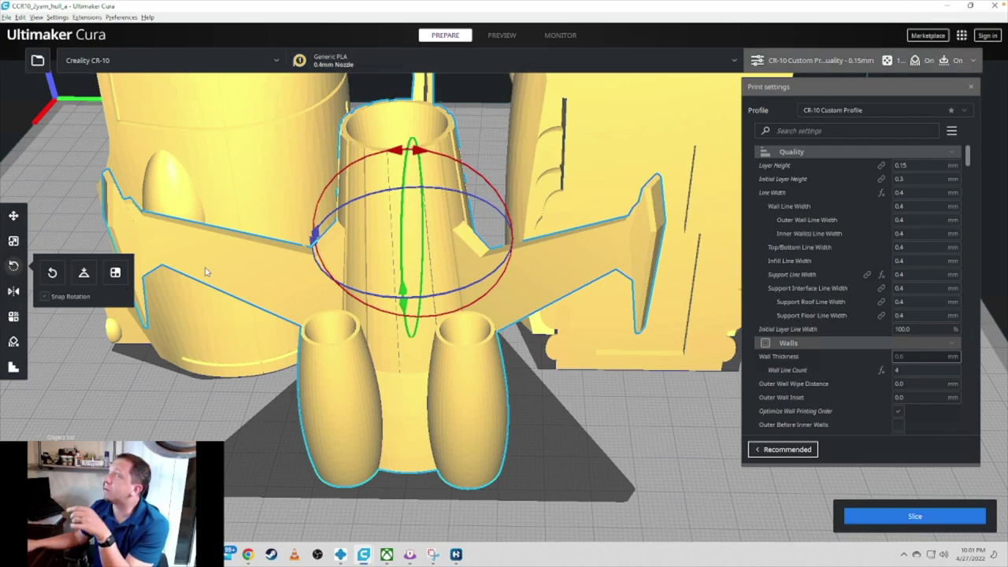
Step: Place cylindrical support columns under the hull edge and two fin tips
click(14, 367)
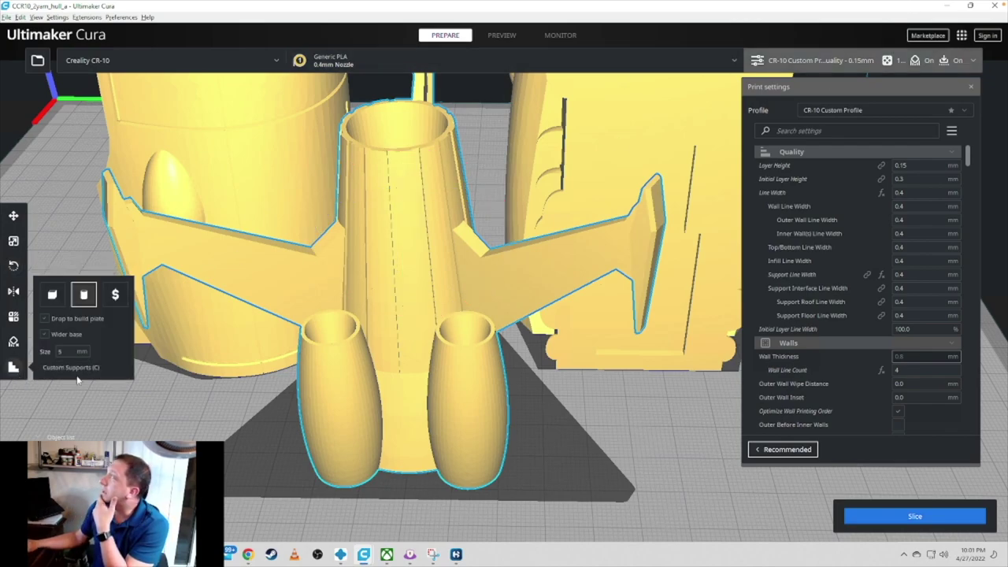
click(146, 327)
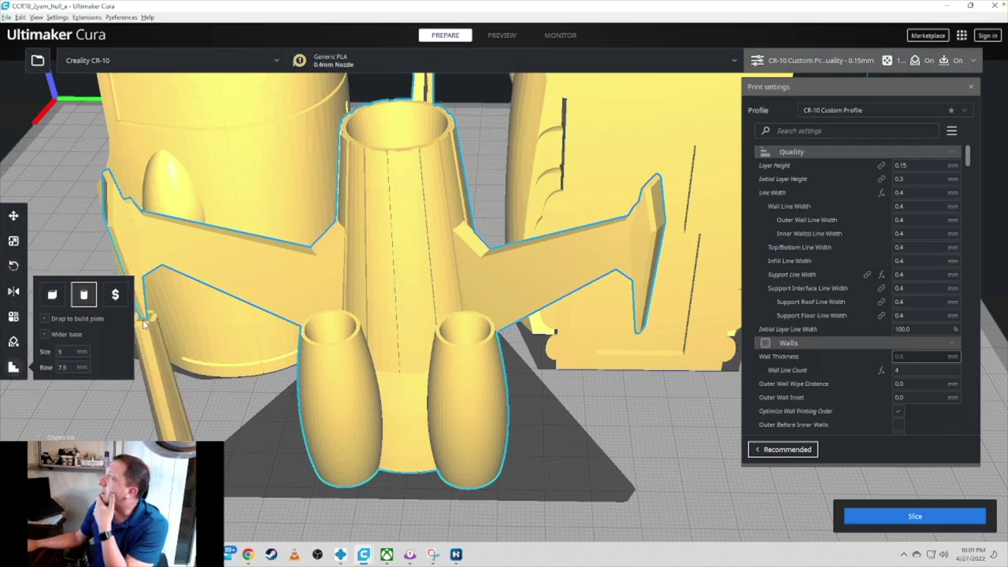
click(640, 329)
right_drag(640, 330, 596, 271)
click(596, 271)
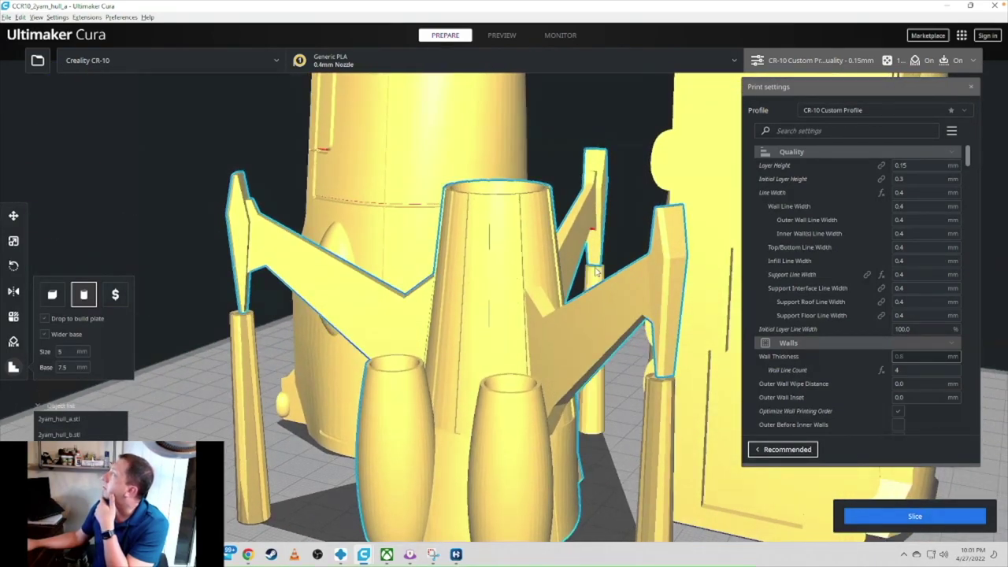
Step: Slice the plate with the CR-10 Custom Profile at 0.15 mm layer height
right_drag(616, 322, 646, 323)
scroll(708, 295, up, 5)
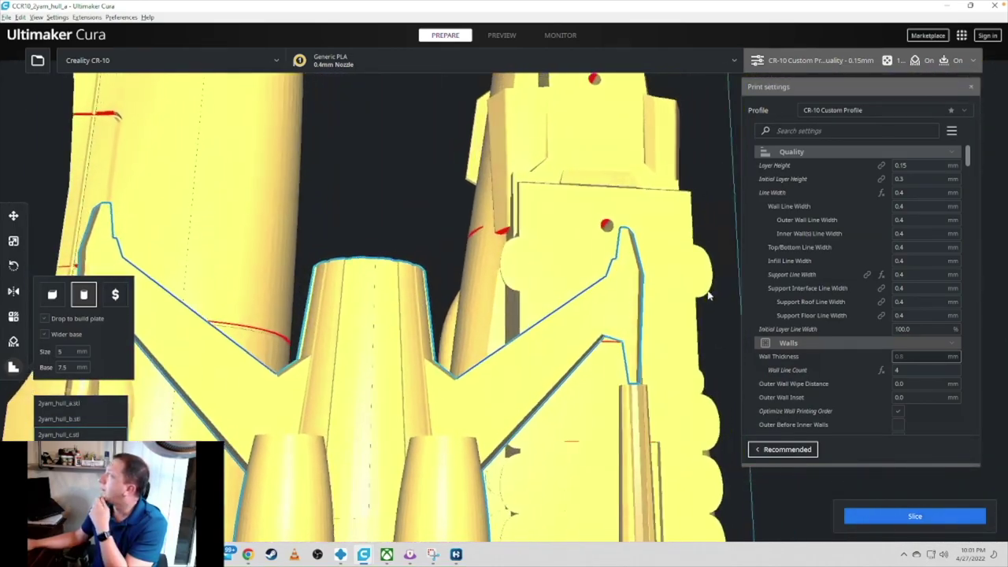
scroll(653, 355, down, 8)
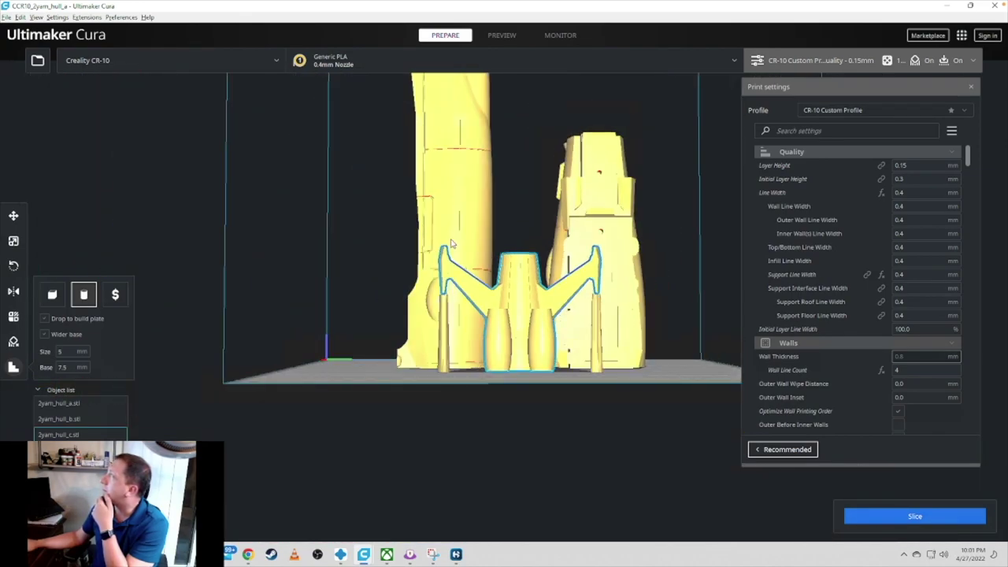
right_drag(451, 245, 517, 334)
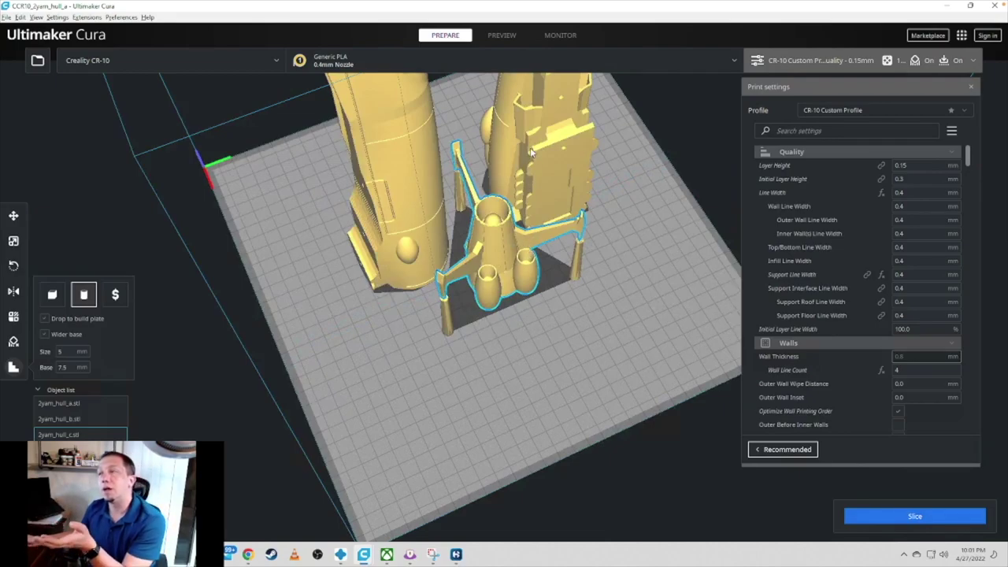
click(893, 516)
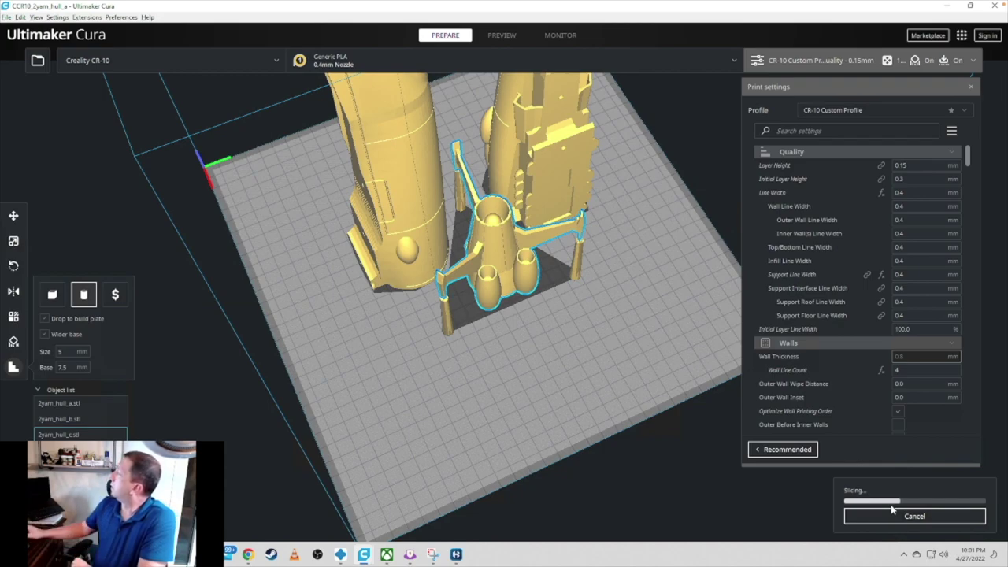
Step: Check the infill at 10% density (8.0 mm line distance), then view the sliced layers
right_drag(367, 322, 685, 230)
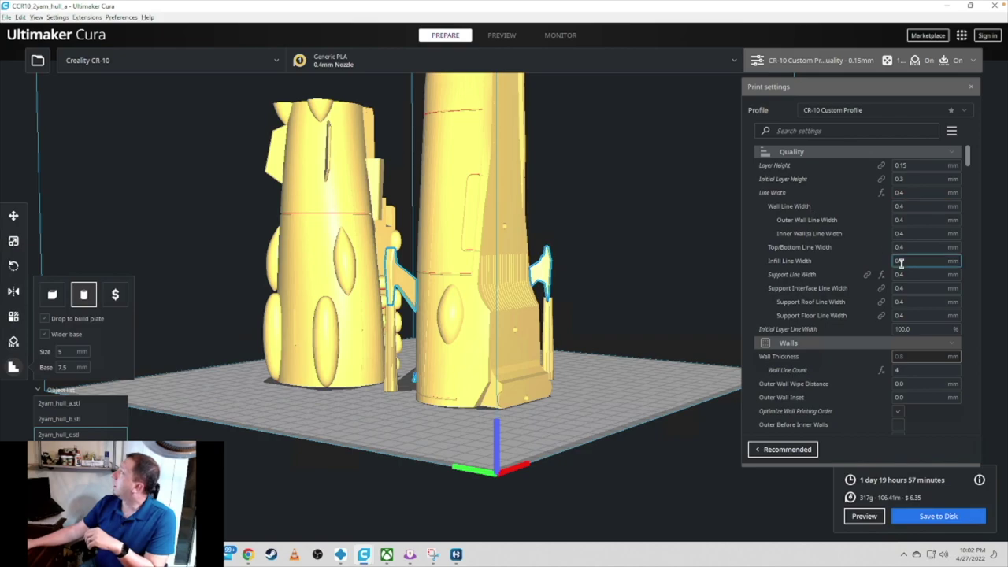
scroll(900, 264, down, 5)
scroll(903, 285, down, 5)
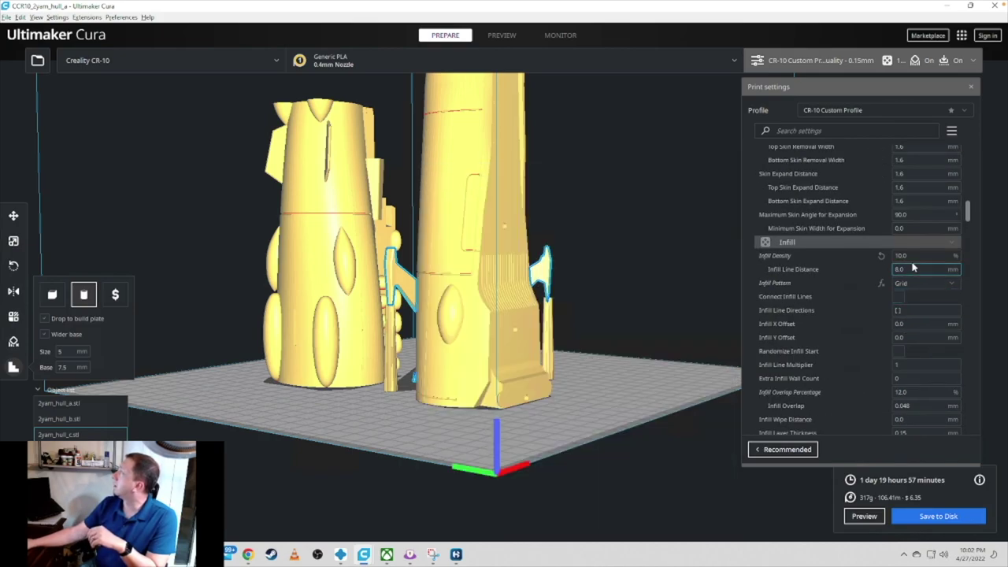
scroll(473, 165, up, 3)
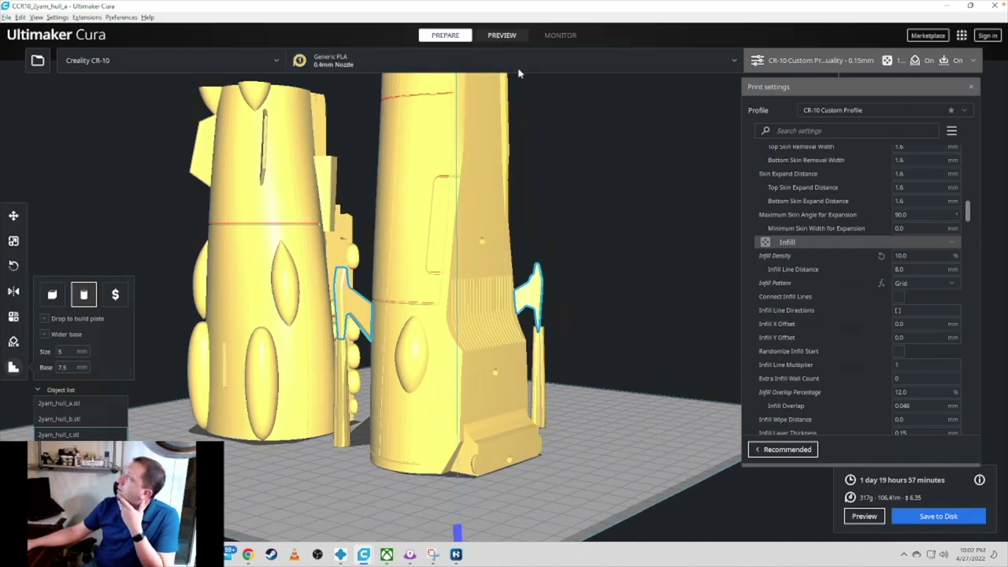
click(502, 35)
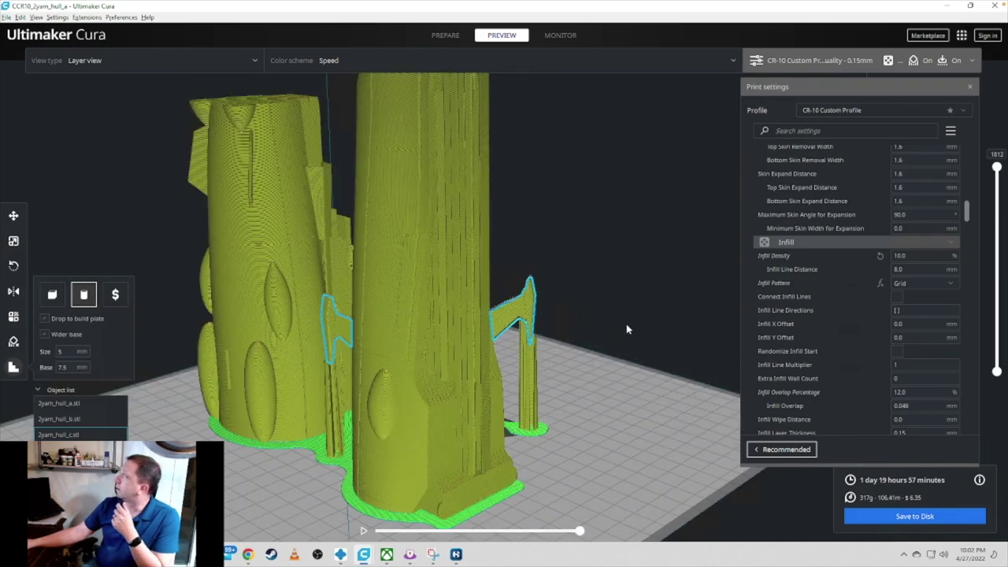
Step: Inspect the sliced central hull part up close from several angles in the layer preview
right_drag(583, 345, 445, 215)
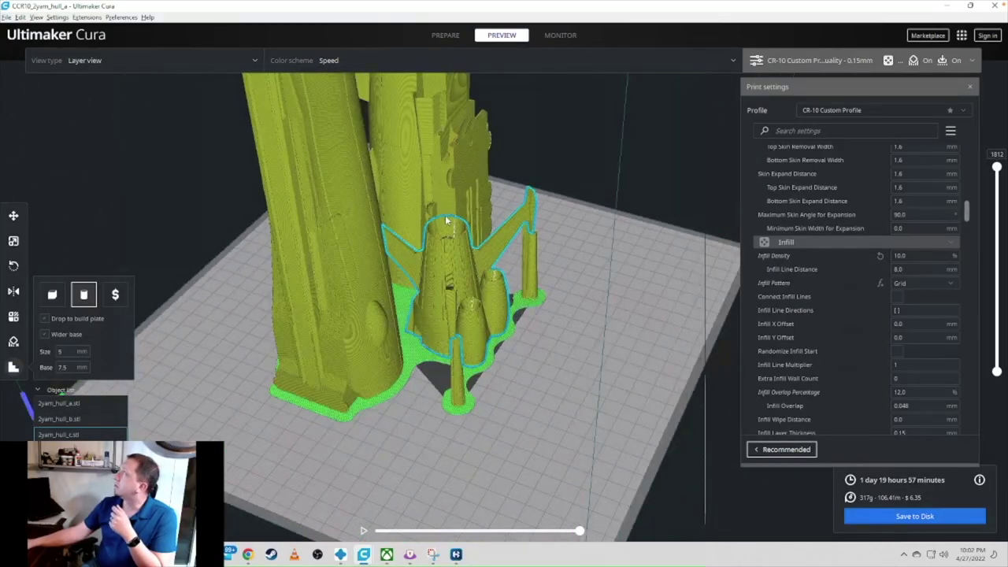
scroll(445, 215, up, 5)
scroll(451, 209, up, 3)
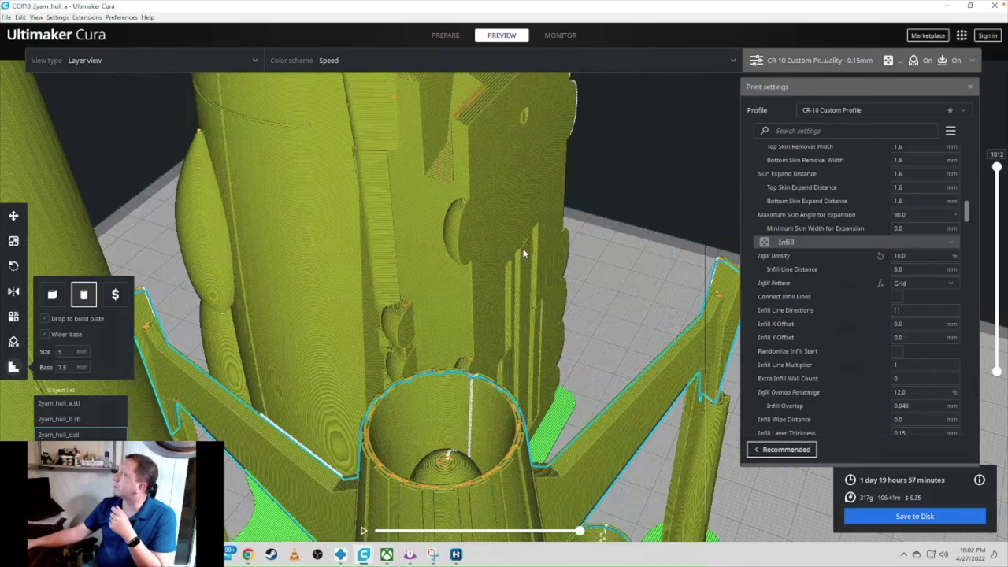
right_drag(525, 254, 653, 372)
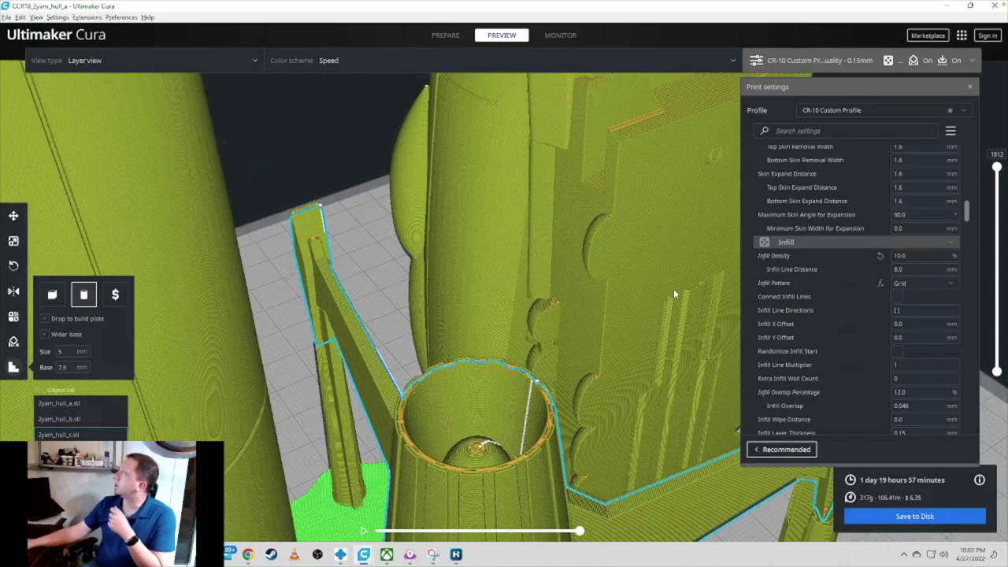
scroll(631, 286, down, 10)
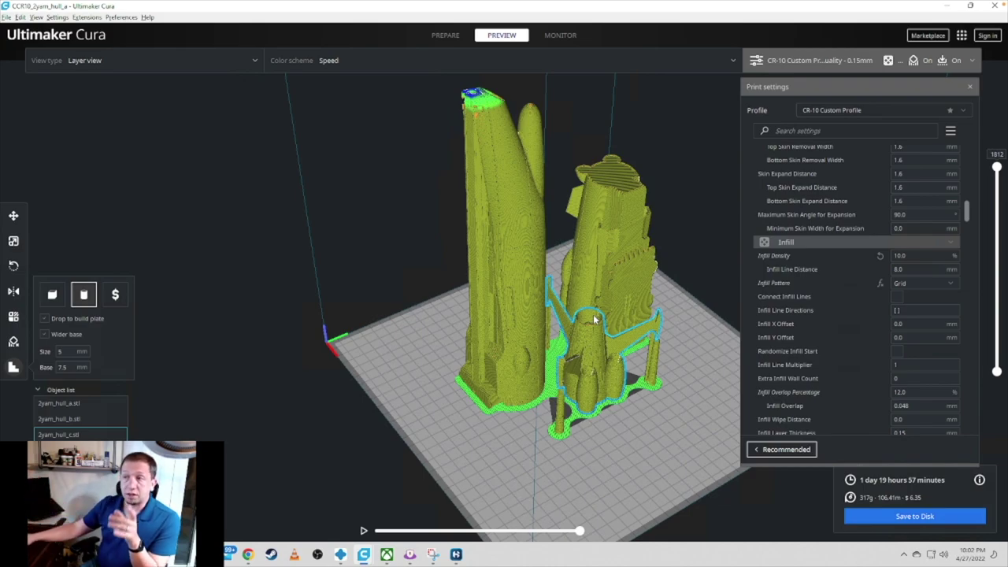
right_click(652, 447)
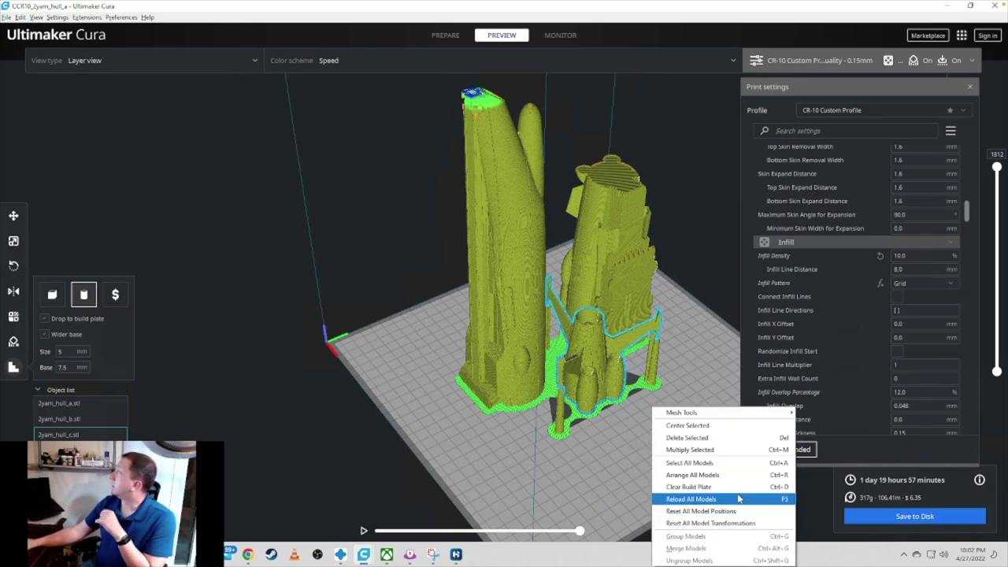
Step: Clear the build plate and load 2yam_hull_a-1 through a-4 from the Hull folder
click(709, 486)
mouse_move(340, 555)
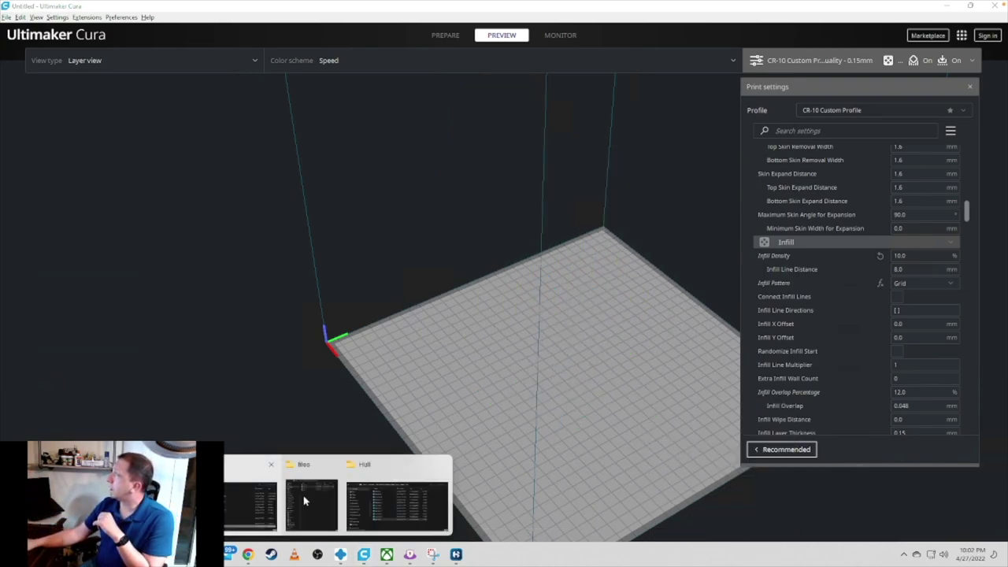
click(406, 501)
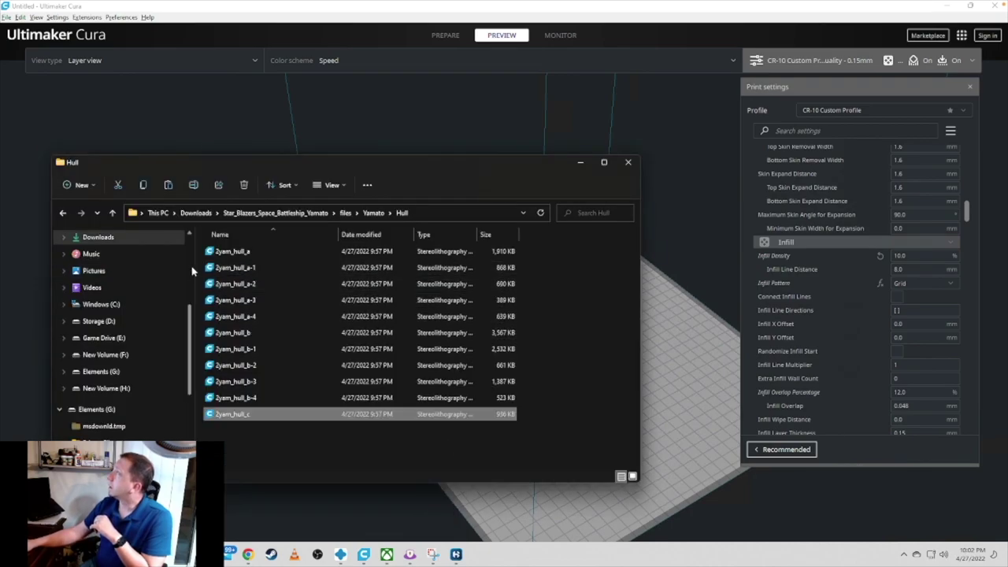
drag(198, 268, 231, 319)
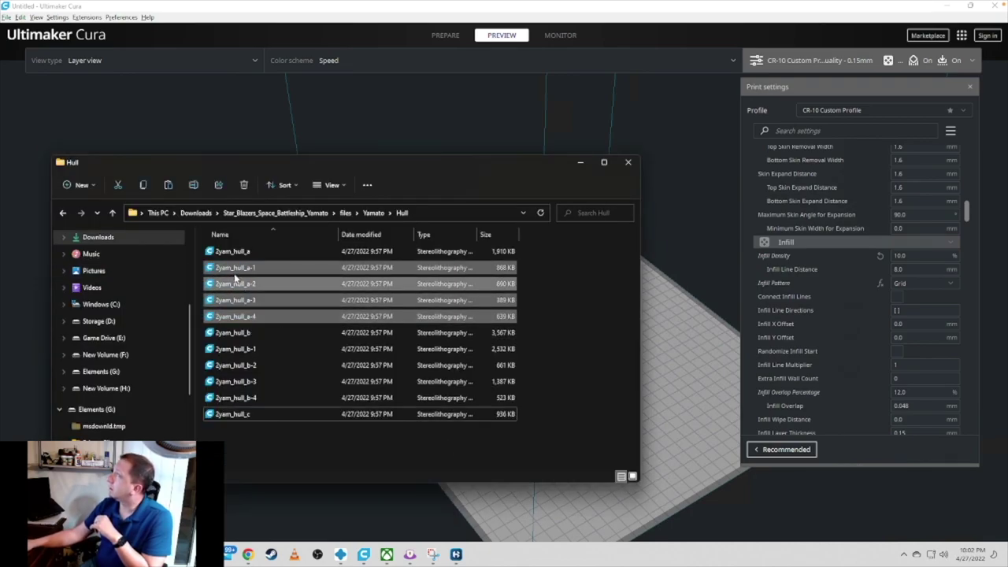
drag(236, 271, 695, 395)
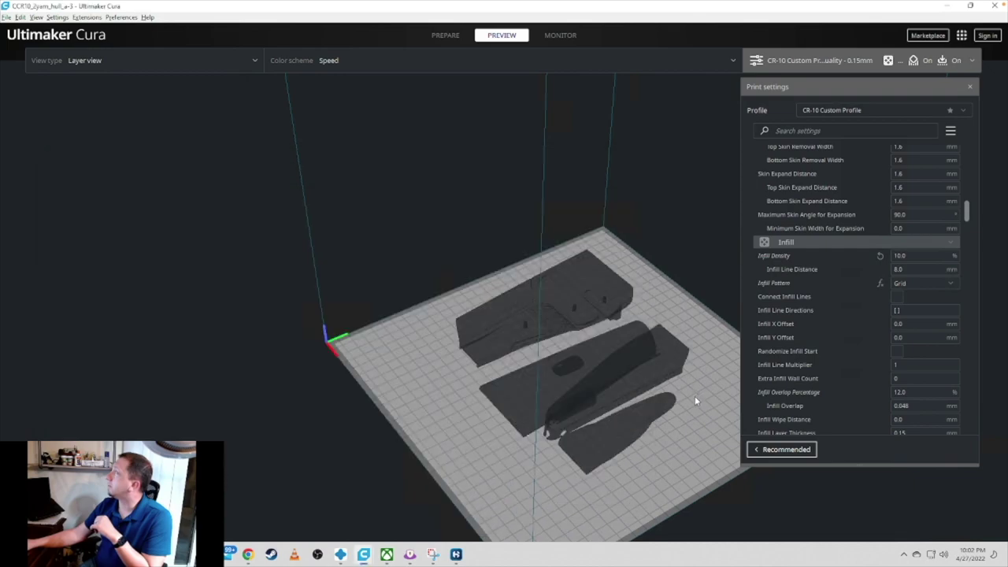
Step: Return to PREPARE and view the four loaded parts end-on
click(444, 35)
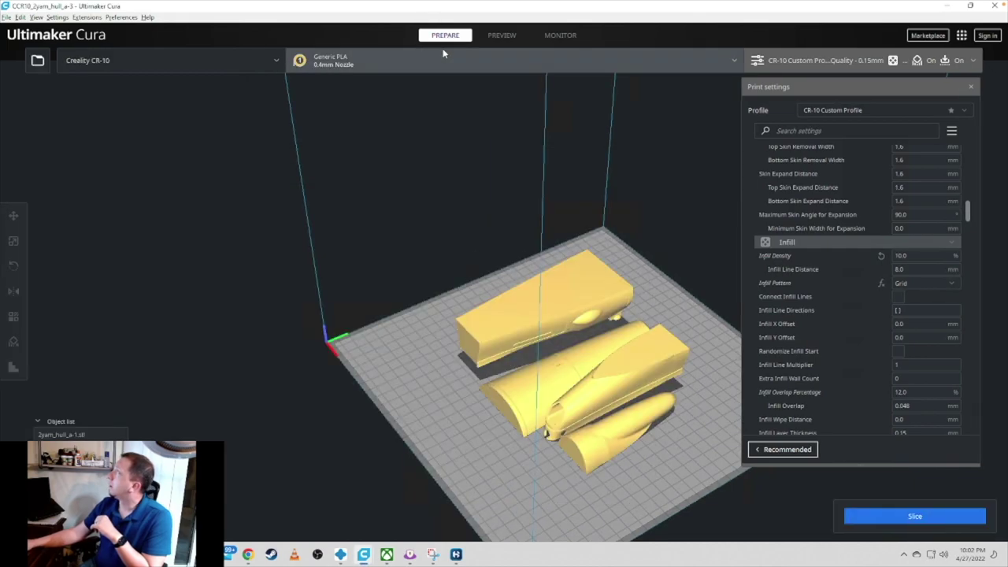
right_drag(614, 299, 416, 265)
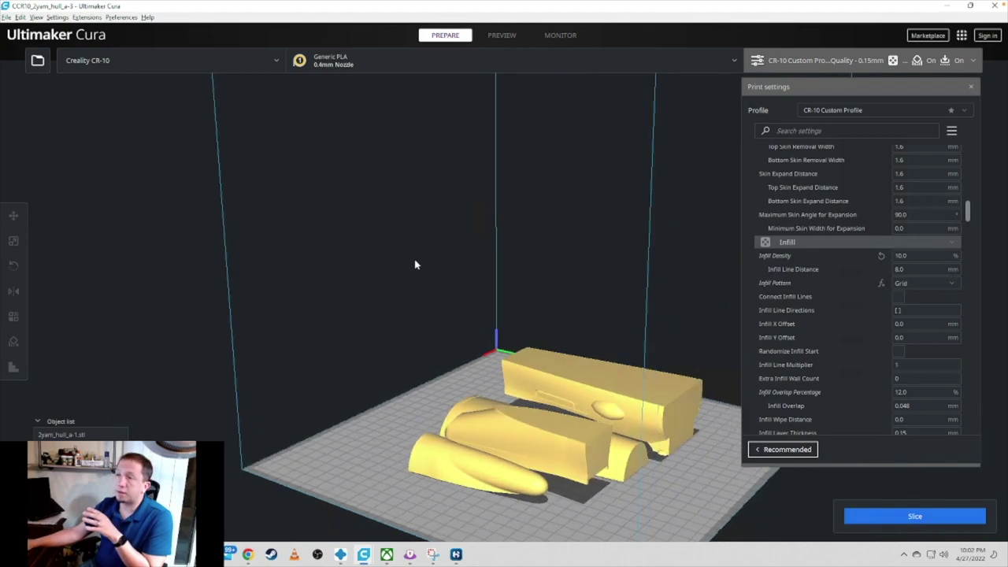
right_drag(577, 266, 609, 270)
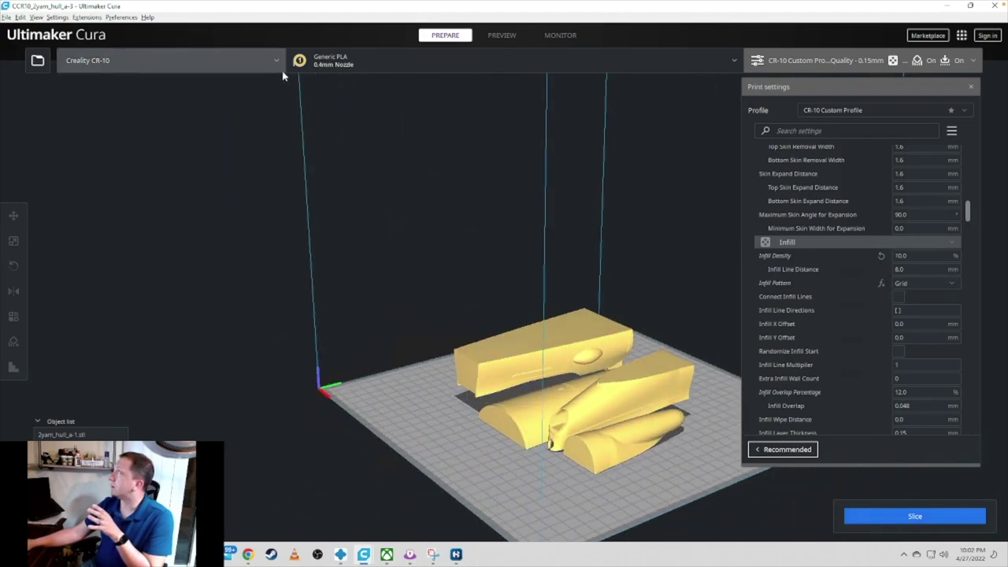
Step: Clear the build plate, removing the four hull_a parts
right_click(526, 380)
right_click(408, 428)
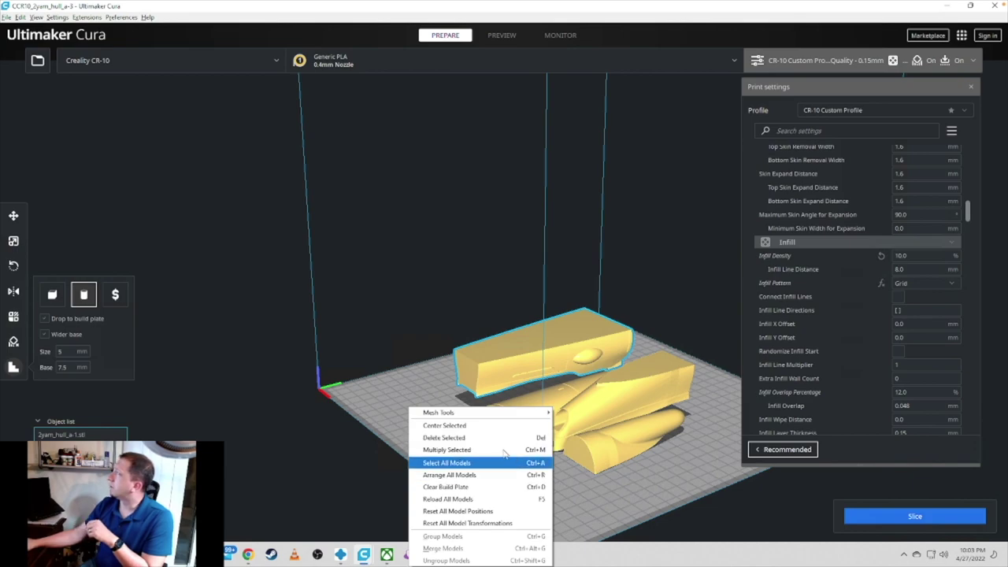
click(500, 487)
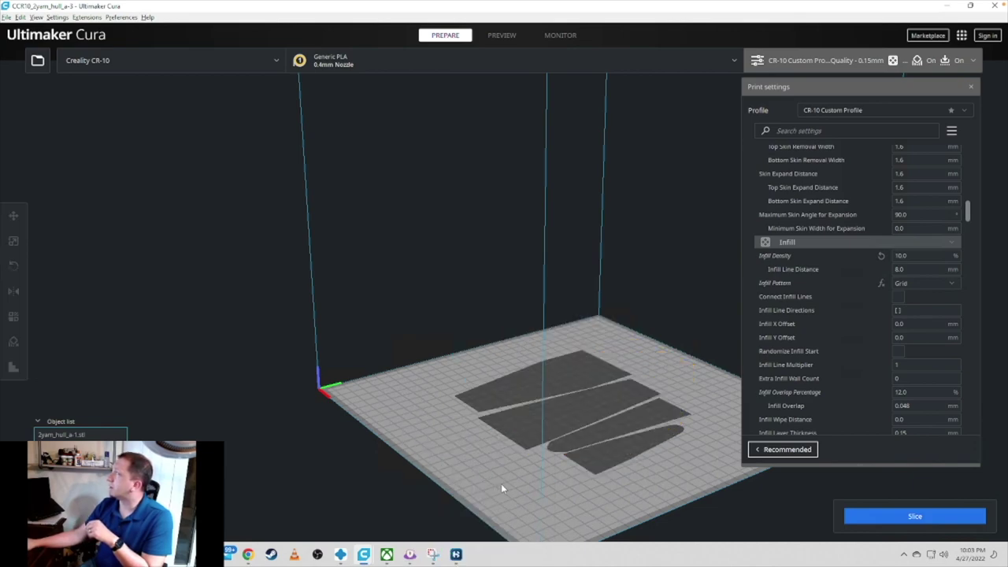
Step: Drag all twenty STL parts from the Yamato Top folder, starting with 2yam_cannon2a, onto the plate
mouse_move(258, 550)
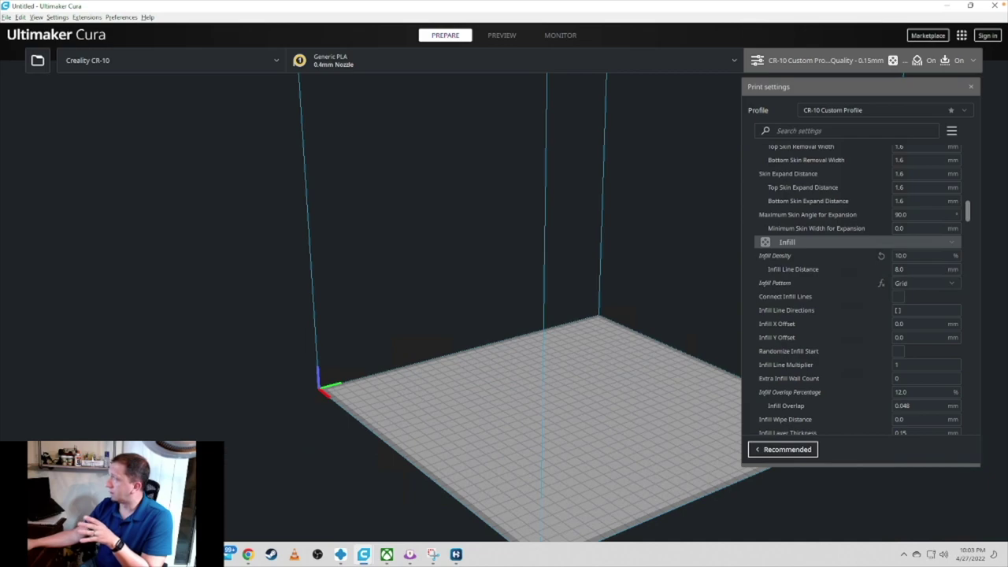
mouse_move(317, 554)
click(385, 498)
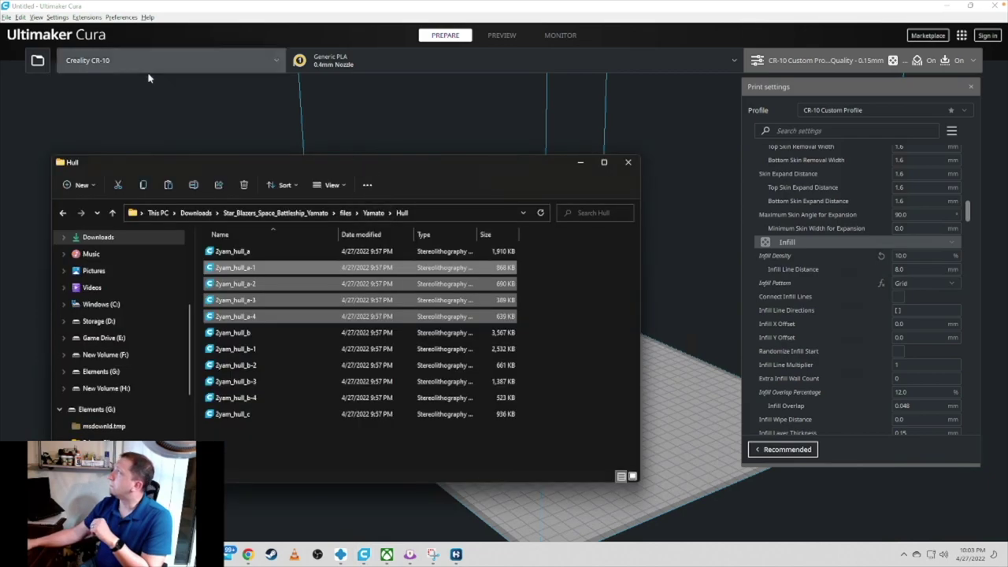
click(62, 213)
double_click(293, 268)
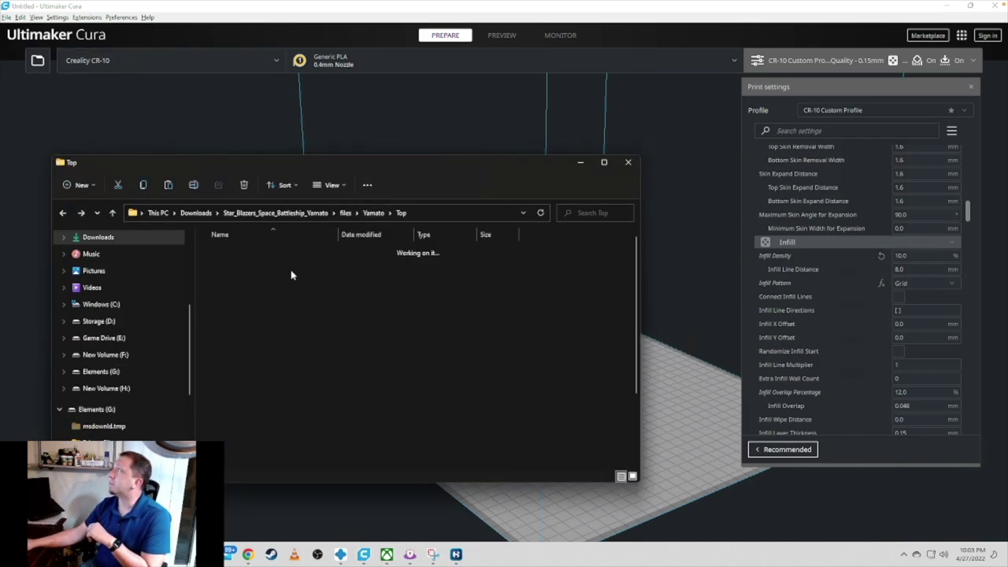
drag(563, 247, 296, 519)
drag(281, 382, 673, 397)
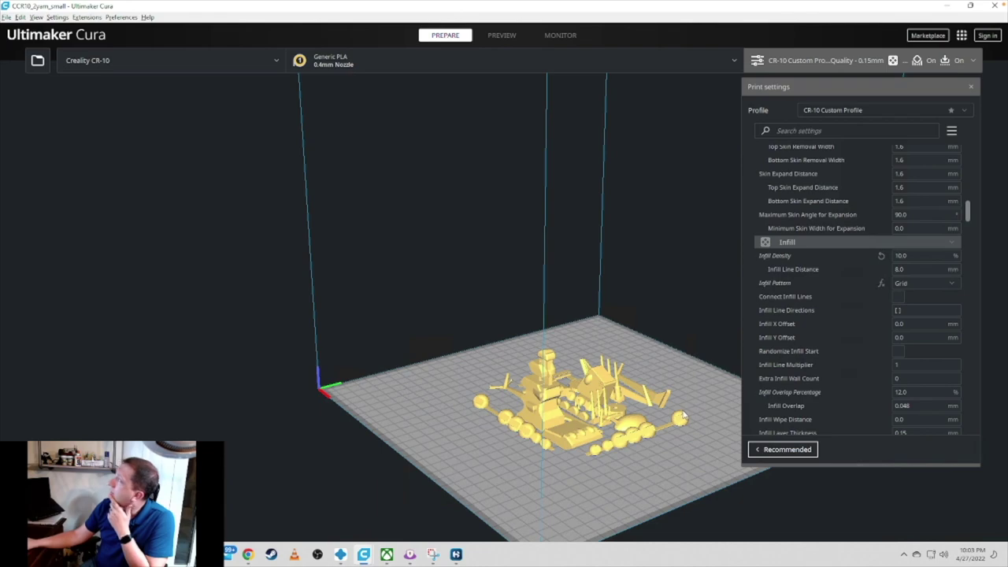
right_drag(687, 376, 367, 410)
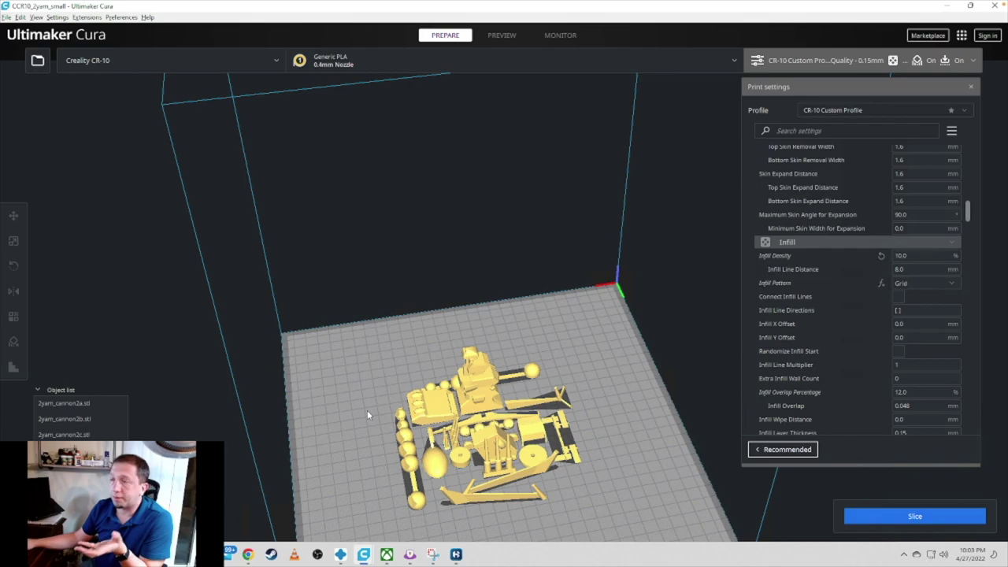
Step: Orbit and zoom around the loaded Top parts to inspect them, leaving the model menu unused
right_drag(570, 461, 282, 443)
scroll(522, 349, up, 5)
scroll(434, 220, up, 2)
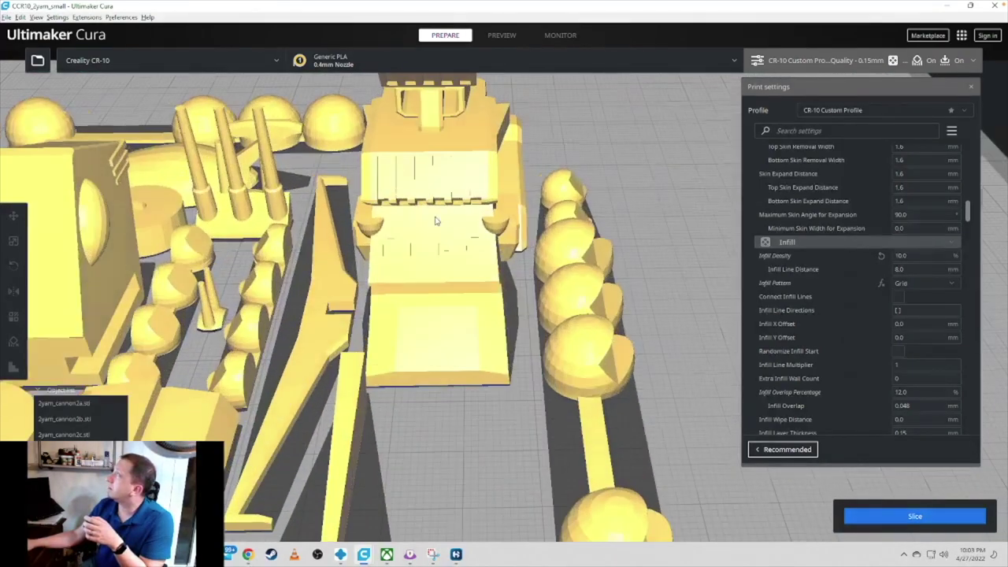
scroll(376, 229, down, 4)
right_drag(287, 273, 86, 292)
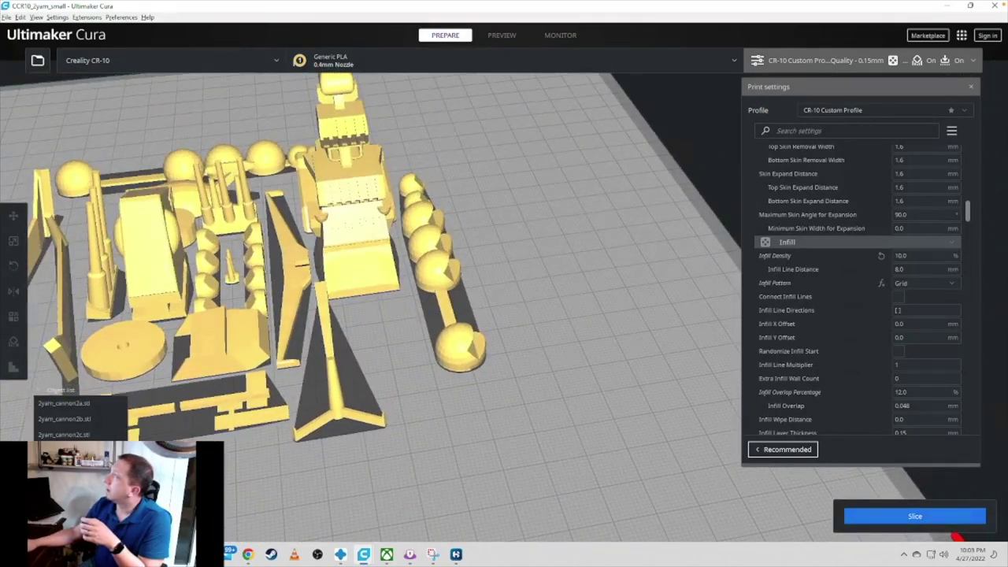
right_click(402, 345)
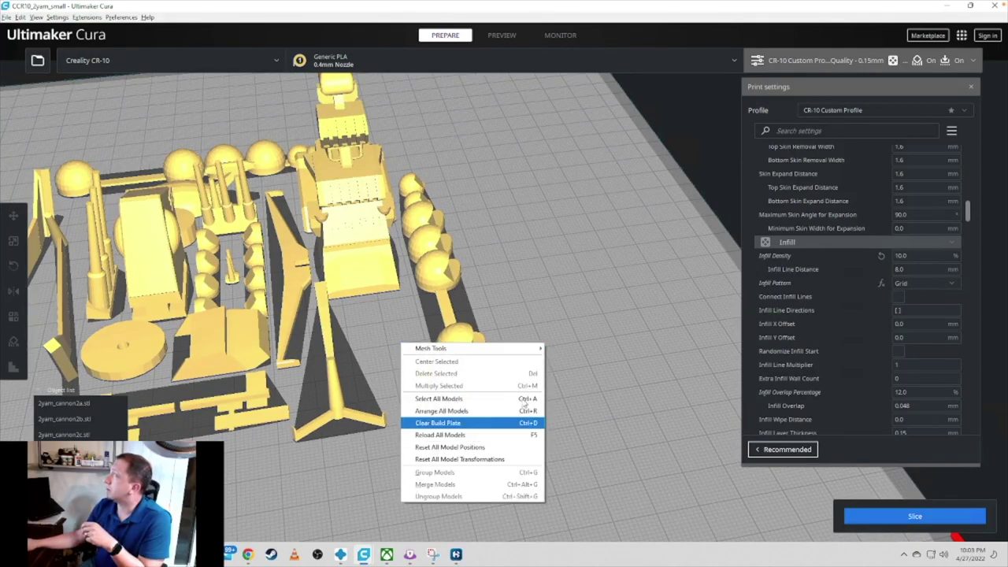
click(568, 249)
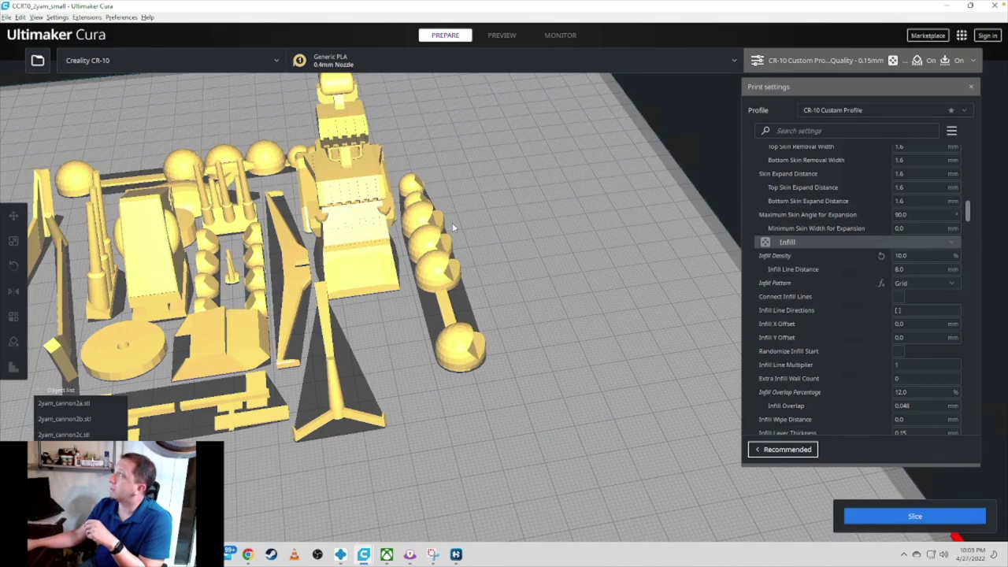
Step: Select a tall gun-barrel pillar among the cannon models
right_drag(452, 223, 252, 245)
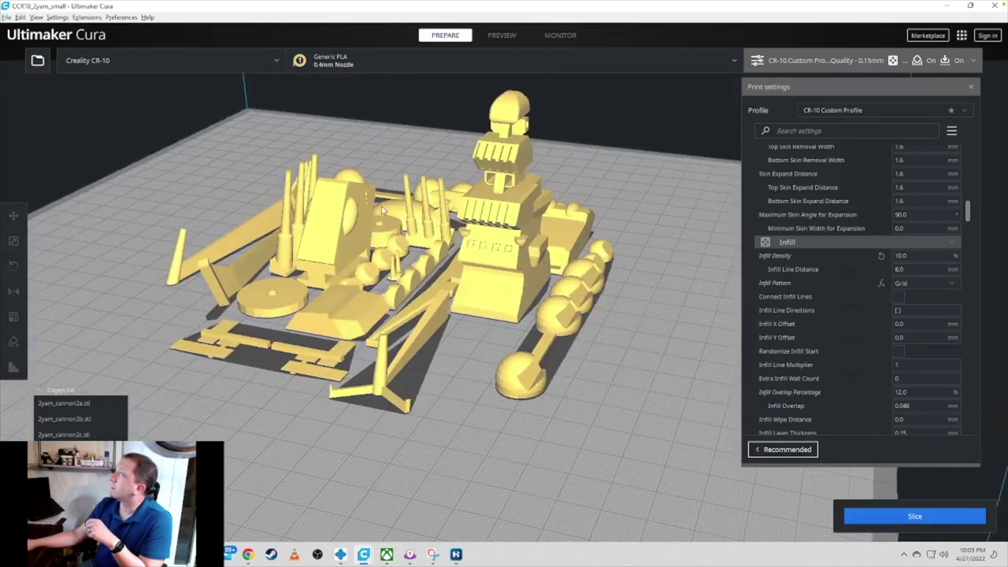
scroll(252, 252, up, 2)
scroll(241, 272, up, 4)
scroll(241, 271, down, 4)
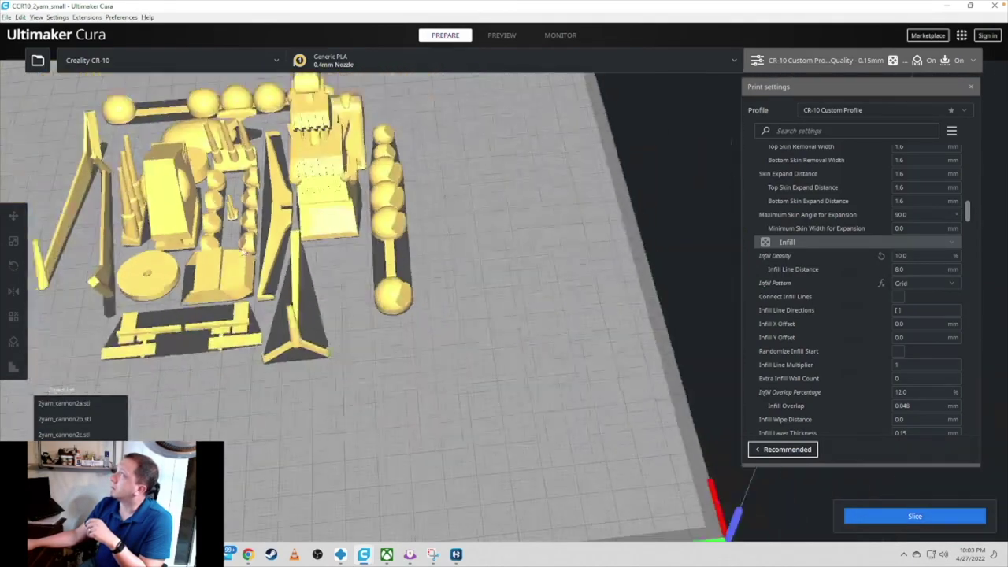
right_drag(241, 272, 136, 179)
scroll(231, 207, up, 4)
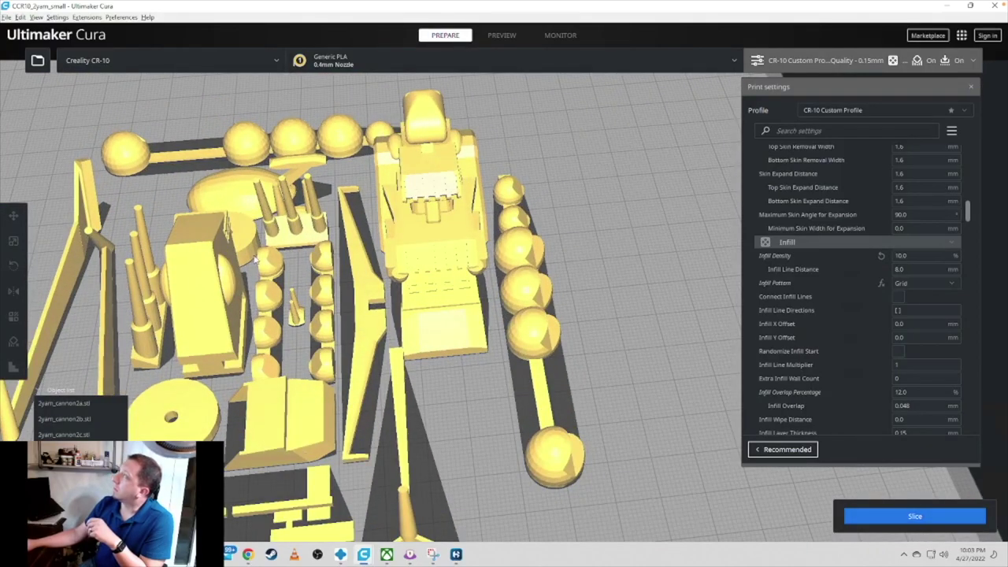
click(141, 340)
Step: Multiply the tall gun-barrel pillar and the triple-barrel turret with Multiply Selected
right_click(143, 335)
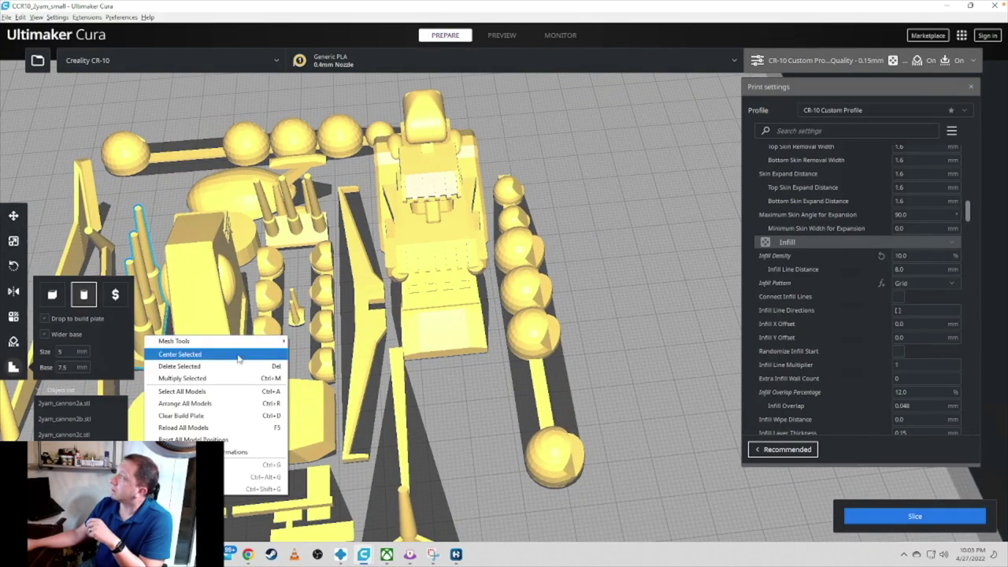
click(193, 378)
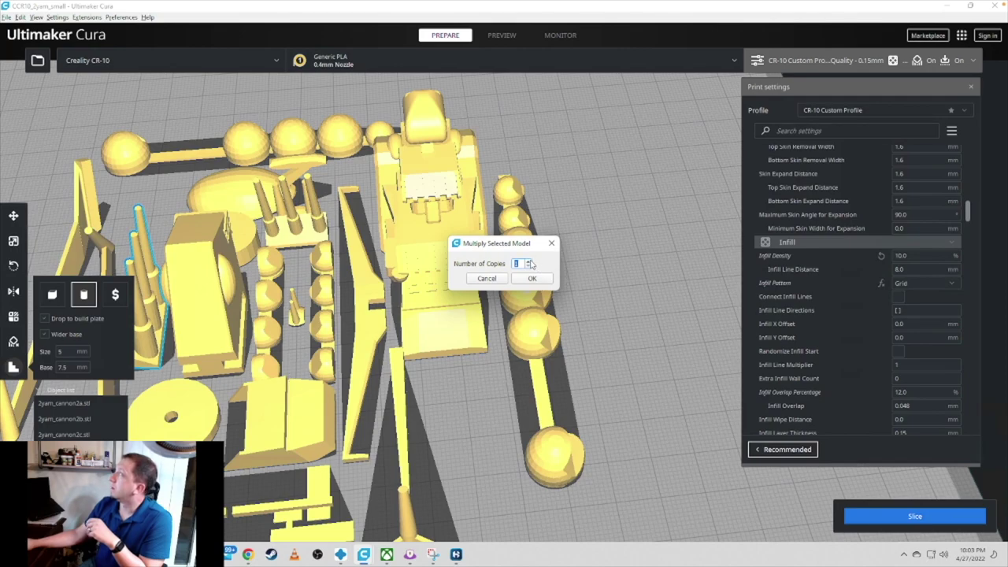
click(533, 278)
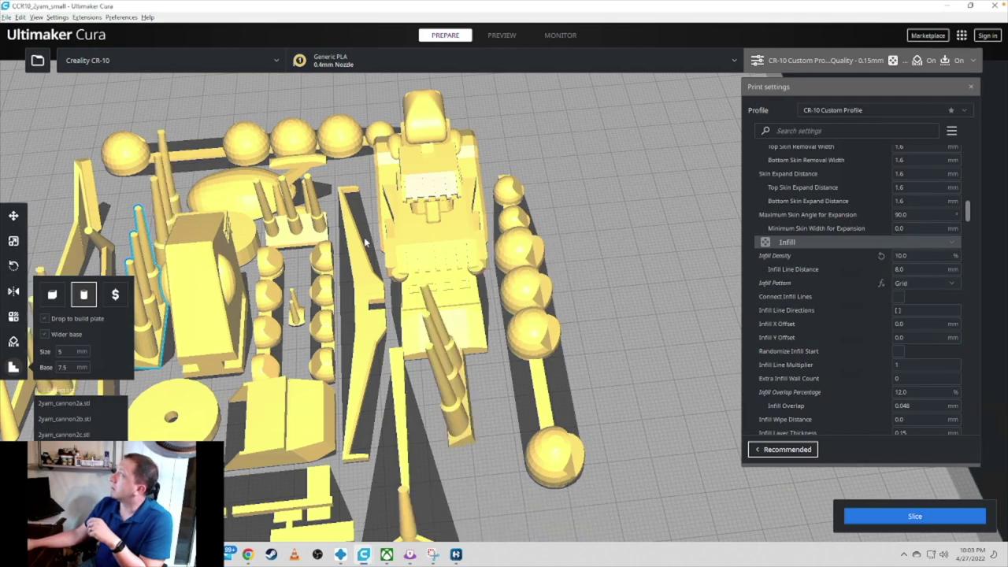
click(297, 232)
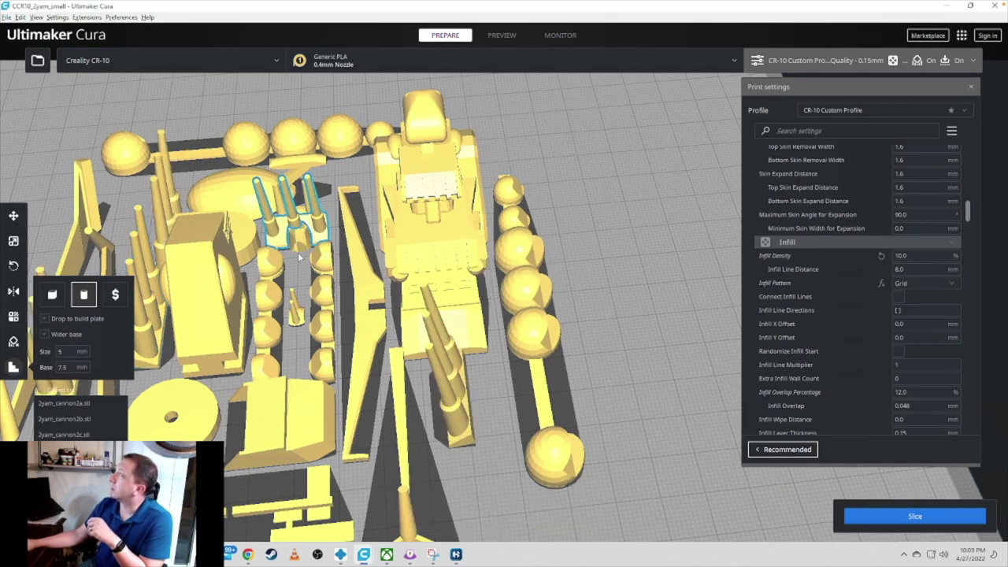
right_click(320, 231)
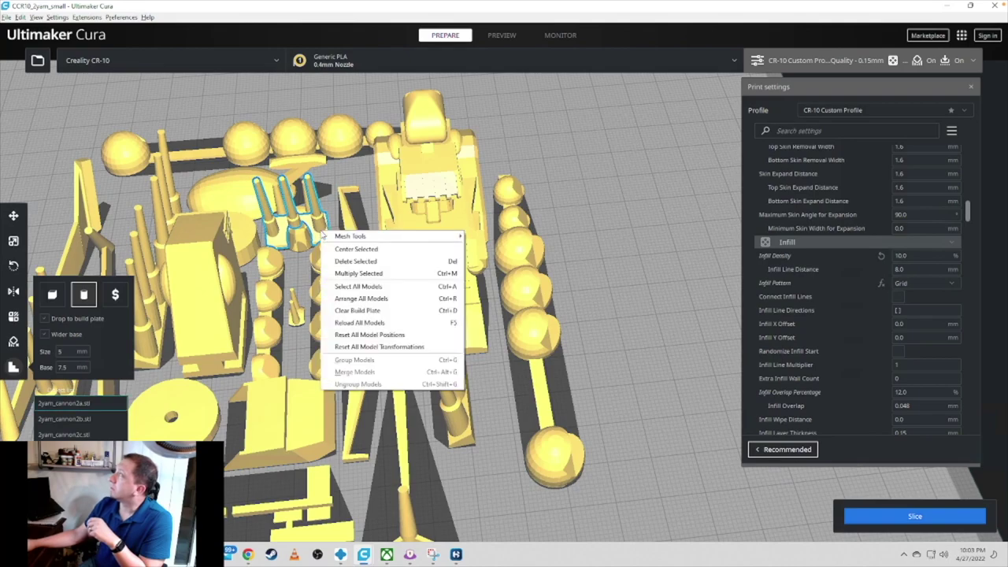
click(395, 274)
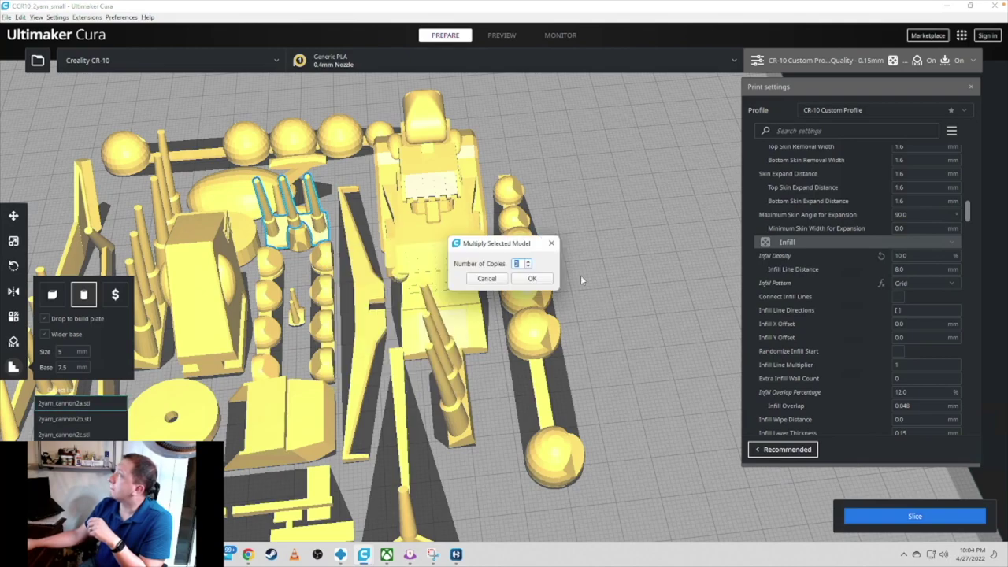
click(532, 278)
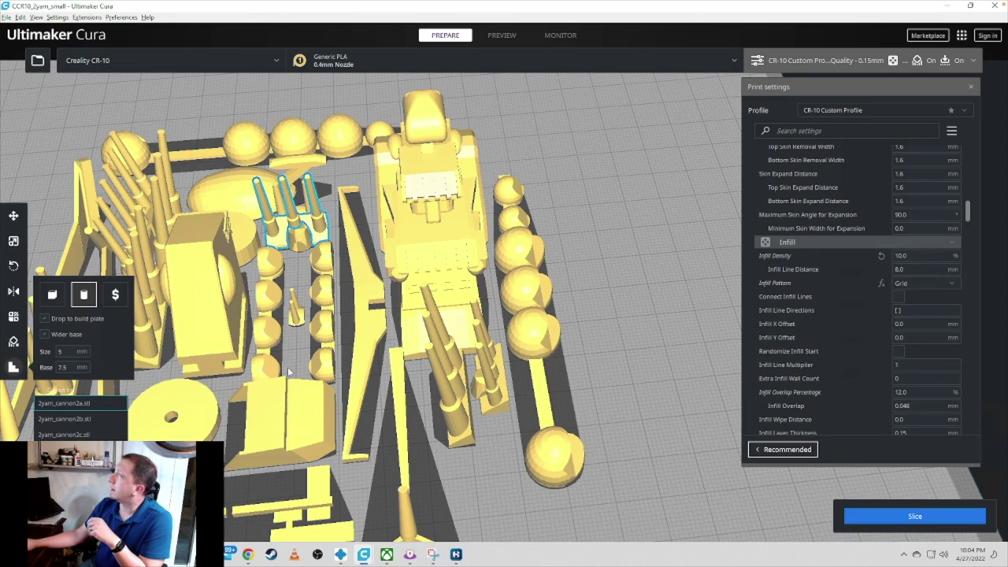
Step: Multiply the block-shaped front part, then select the small post between the sphere rows
click(287, 416)
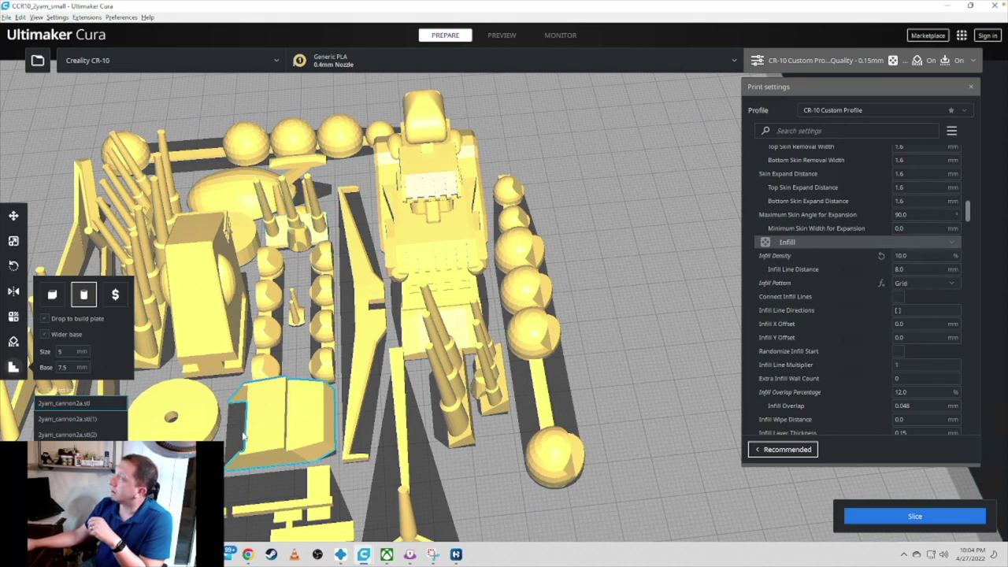
right_click(286, 431)
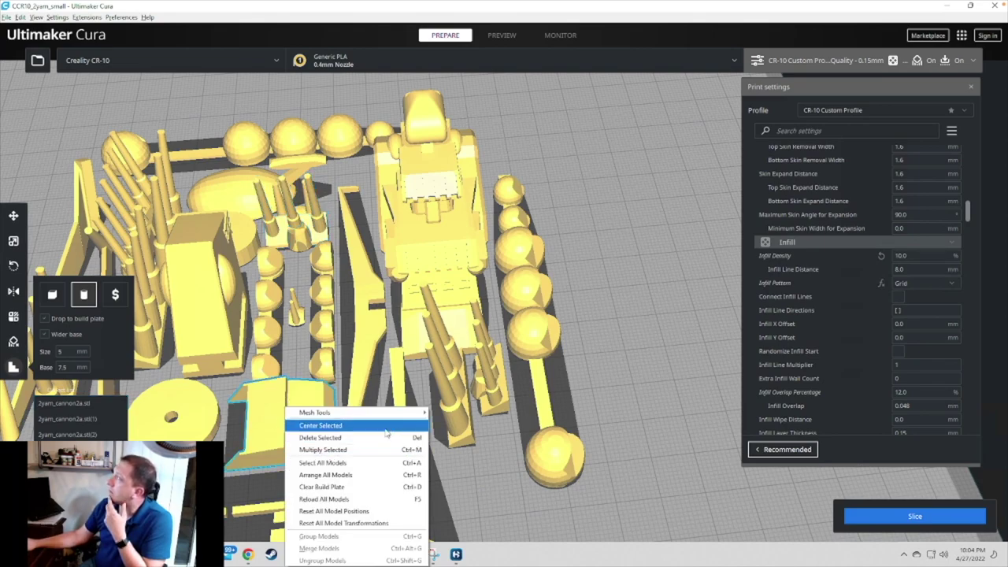
click(370, 450)
click(538, 280)
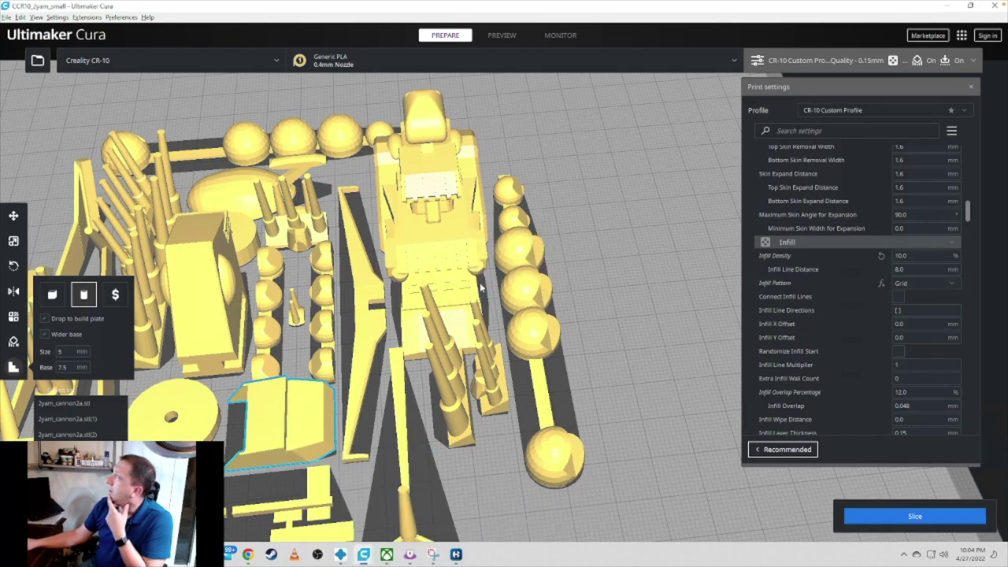
click(298, 315)
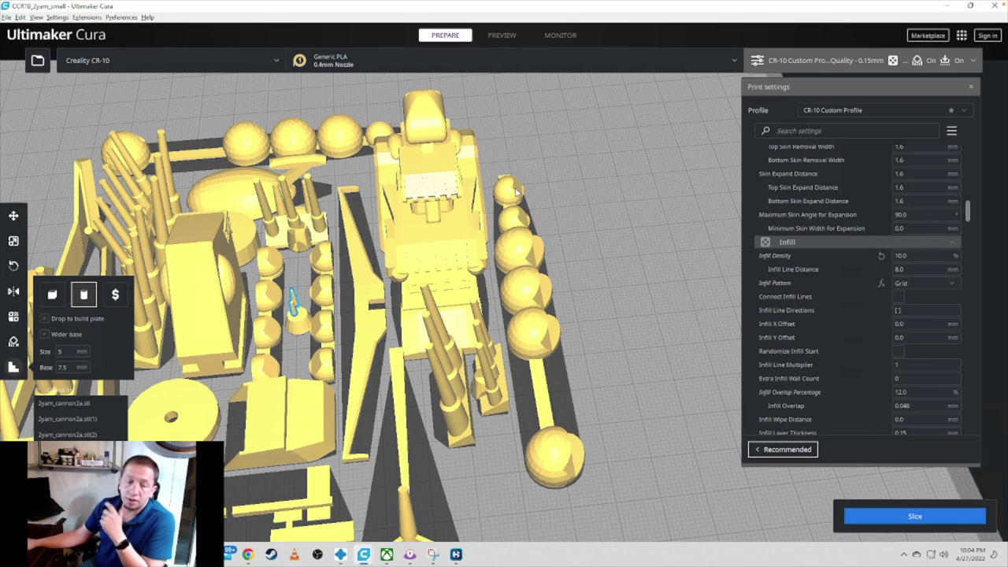
scroll(516, 191, down, 5)
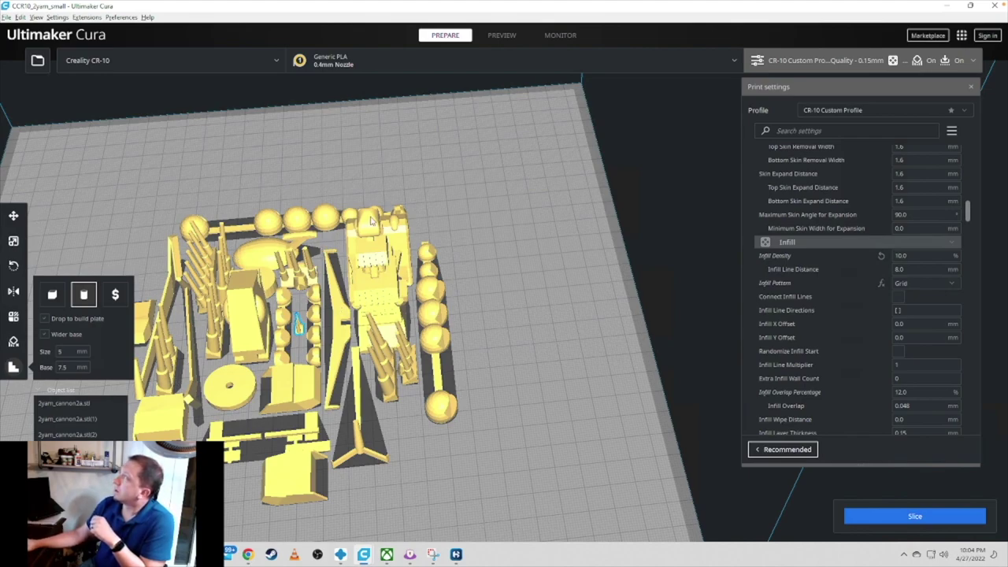
click(480, 384)
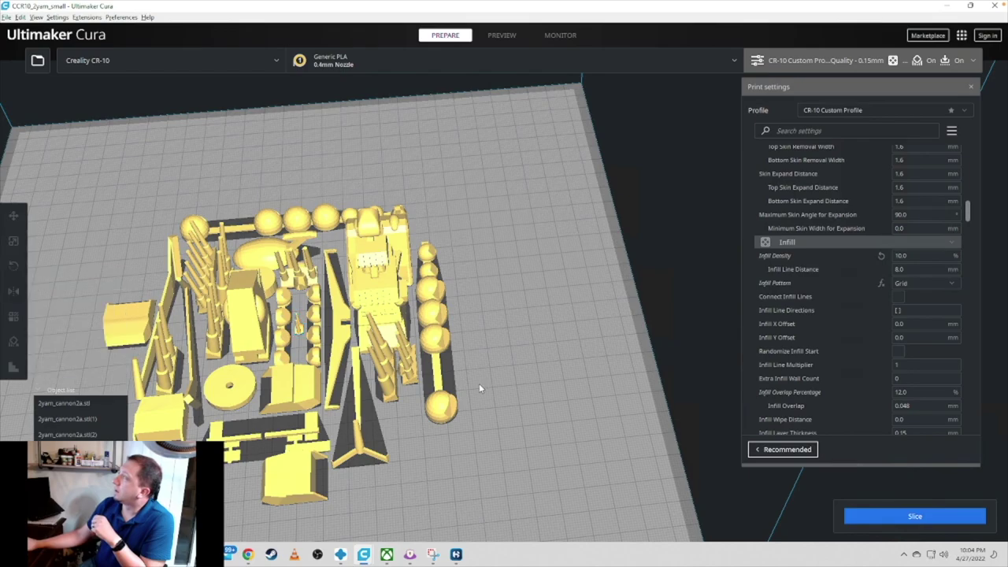
right_drag(489, 350, 392, 327)
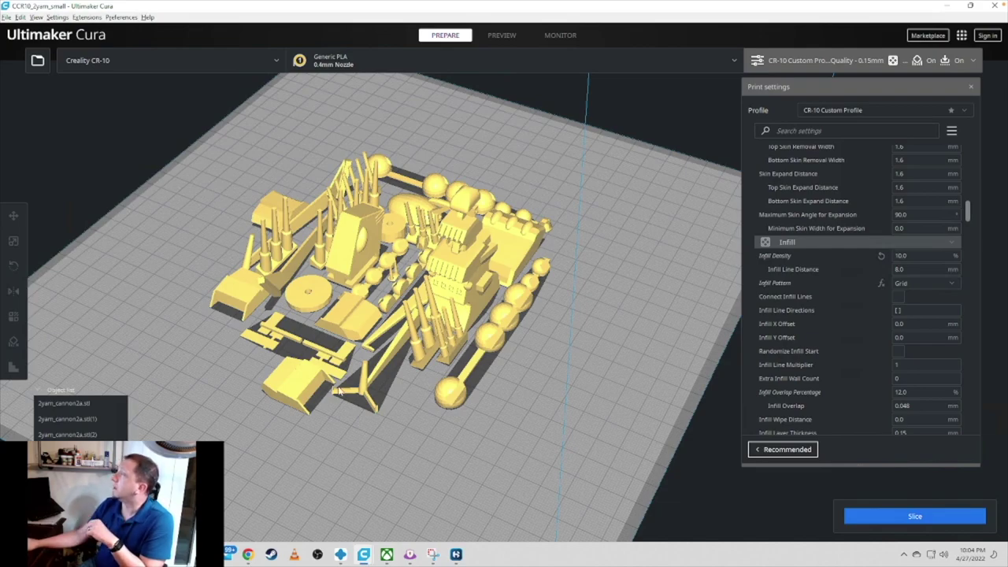
mouse_move(206, 554)
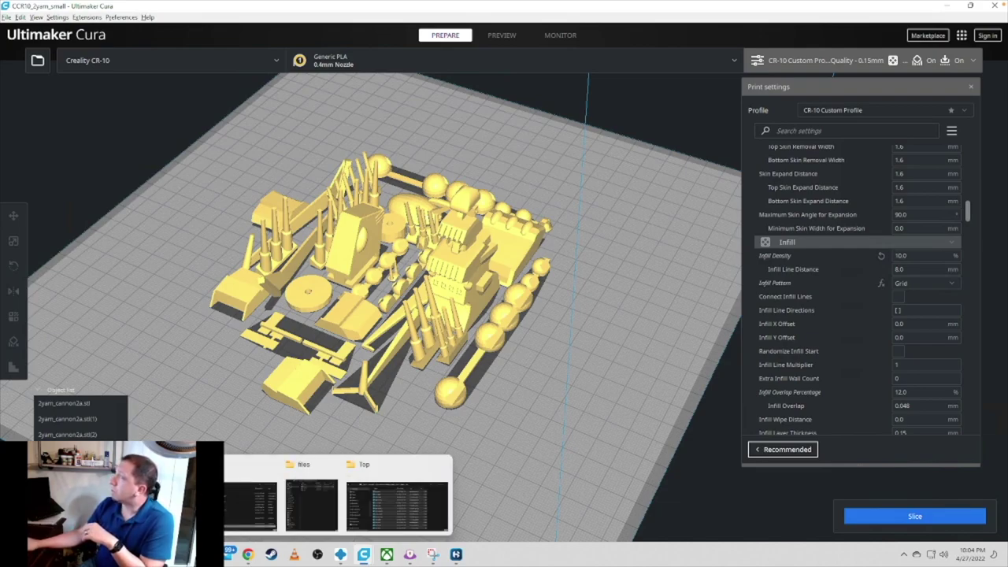
Step: Add 2yam_bottoma, 2yam_bottomb and 2yam_under from Yamato > Underside to the plate and inspect them
click(354, 501)
click(65, 214)
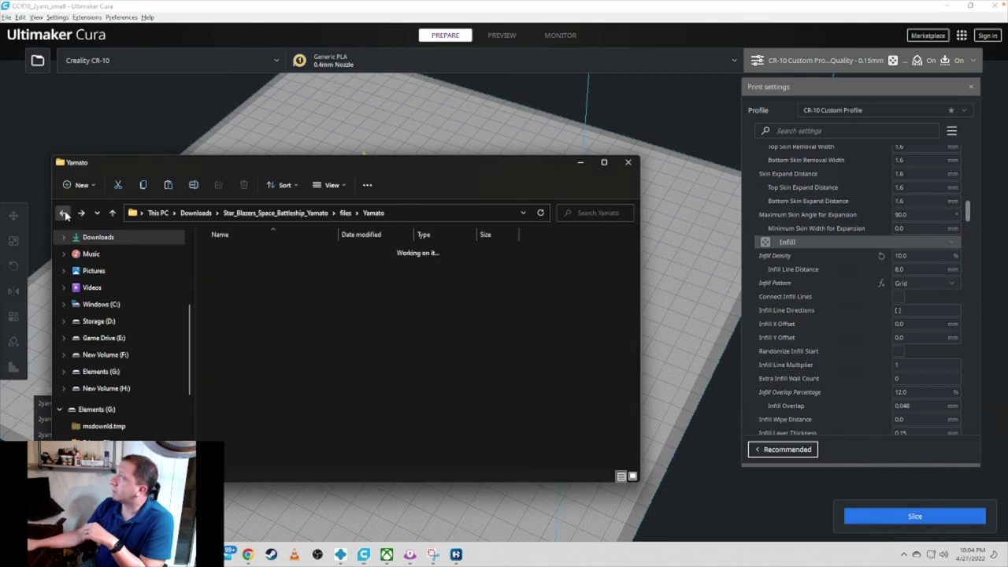
double_click(295, 285)
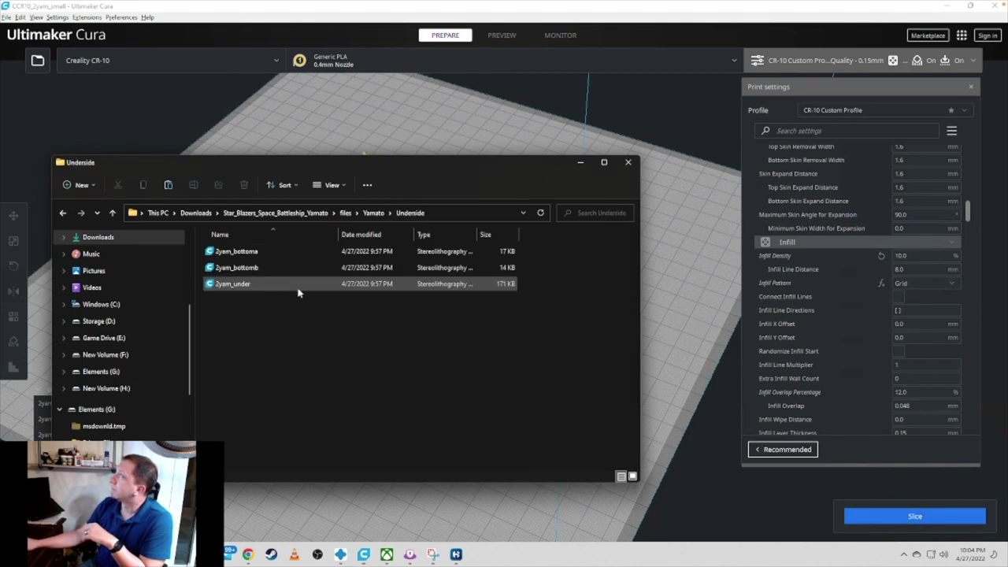
drag(330, 320, 665, 288)
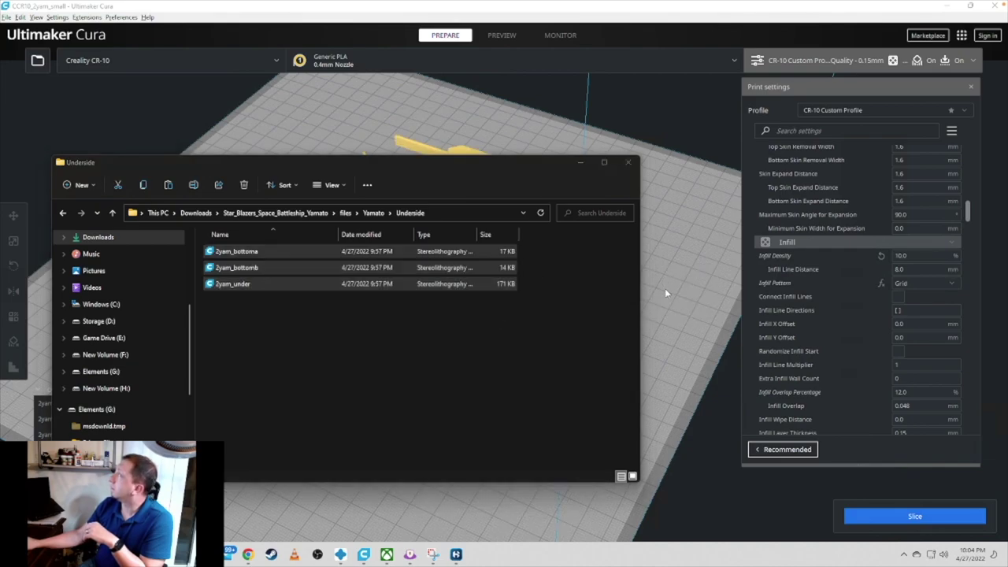
click(581, 163)
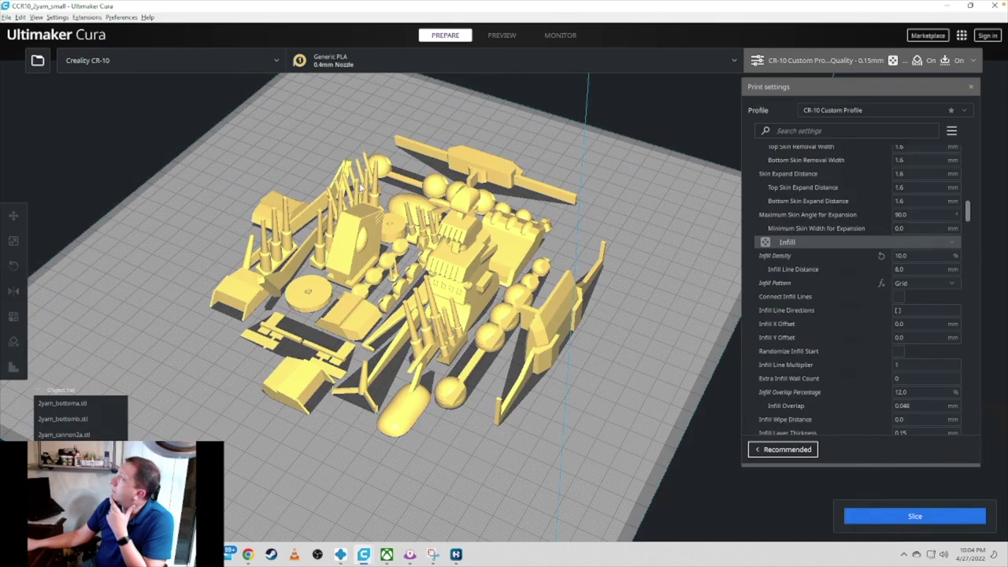
right_drag(641, 240, 355, 47)
Step: Switch the printer to Creality Ender-3 and orbit to check the parts layout
click(186, 56)
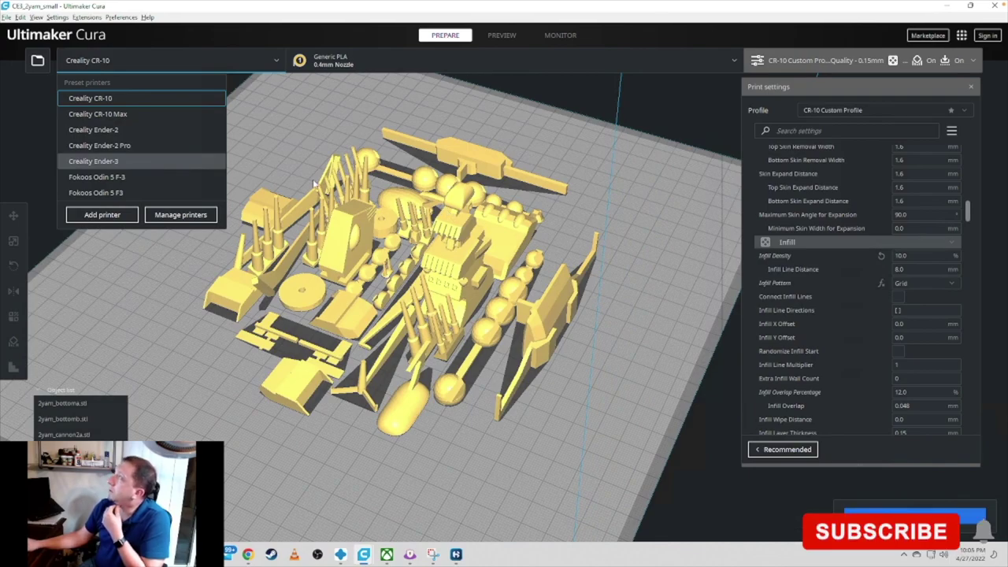
click(189, 164)
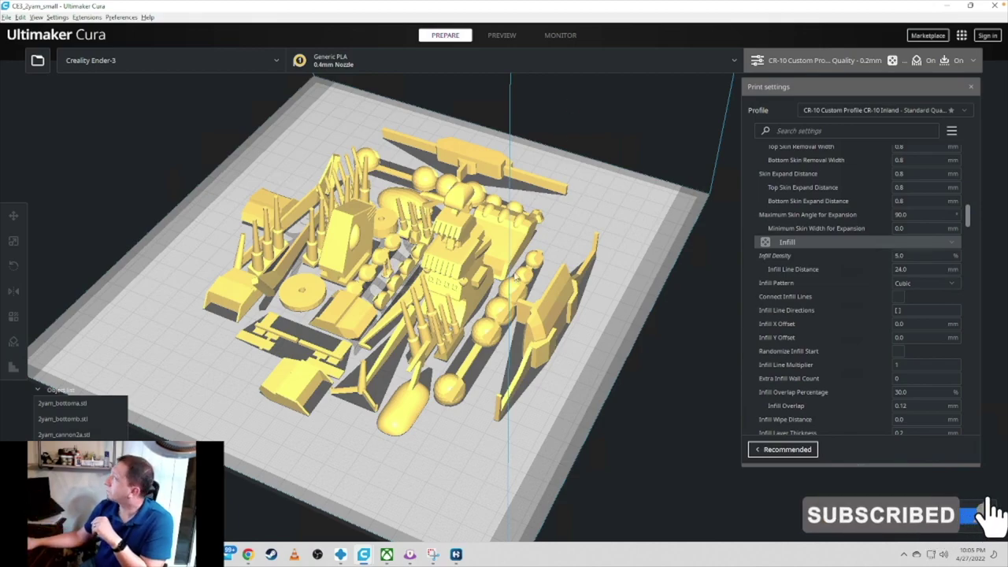
right_drag(518, 278, 478, 269)
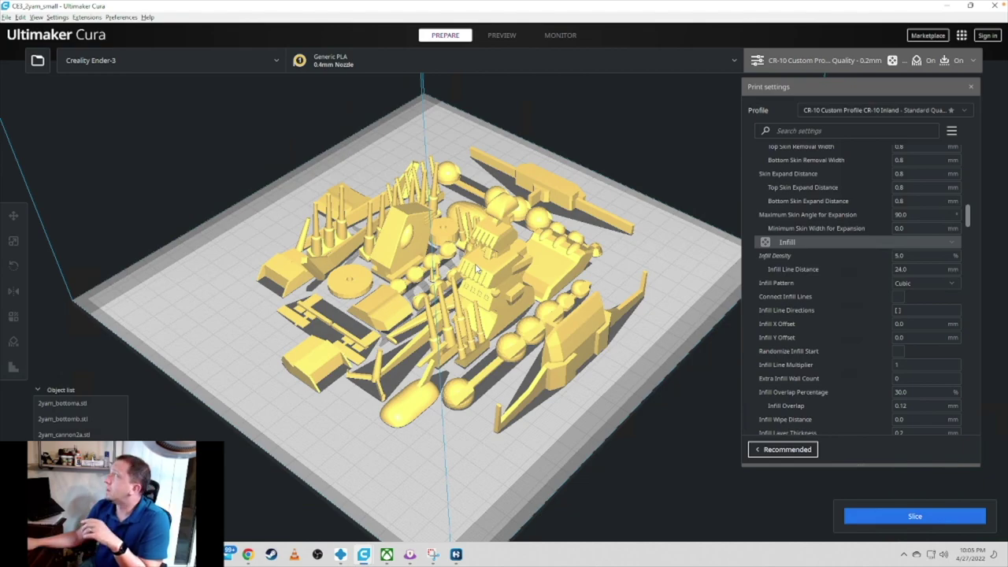
right_drag(349, 265, 430, 247)
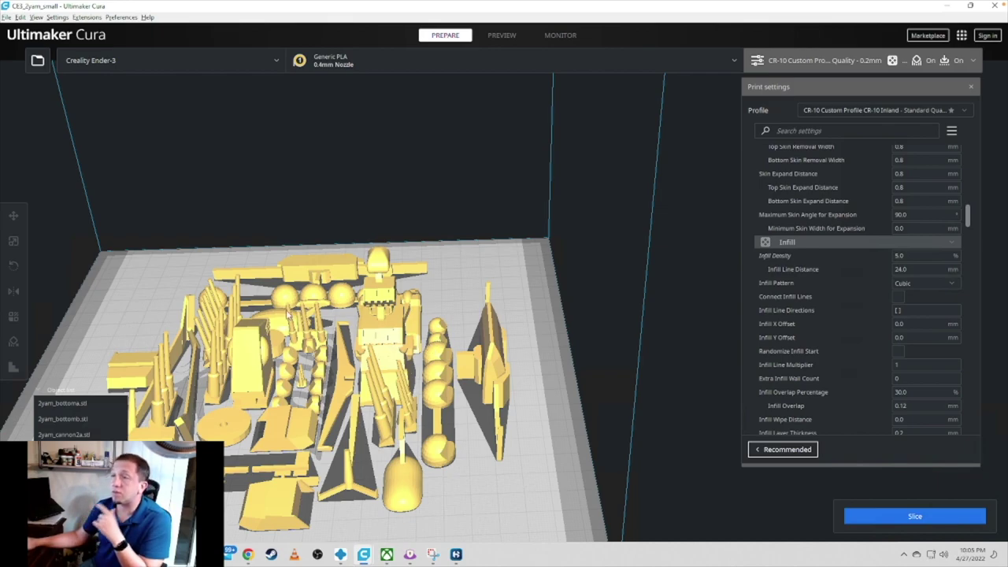
mouse_move(344, 556)
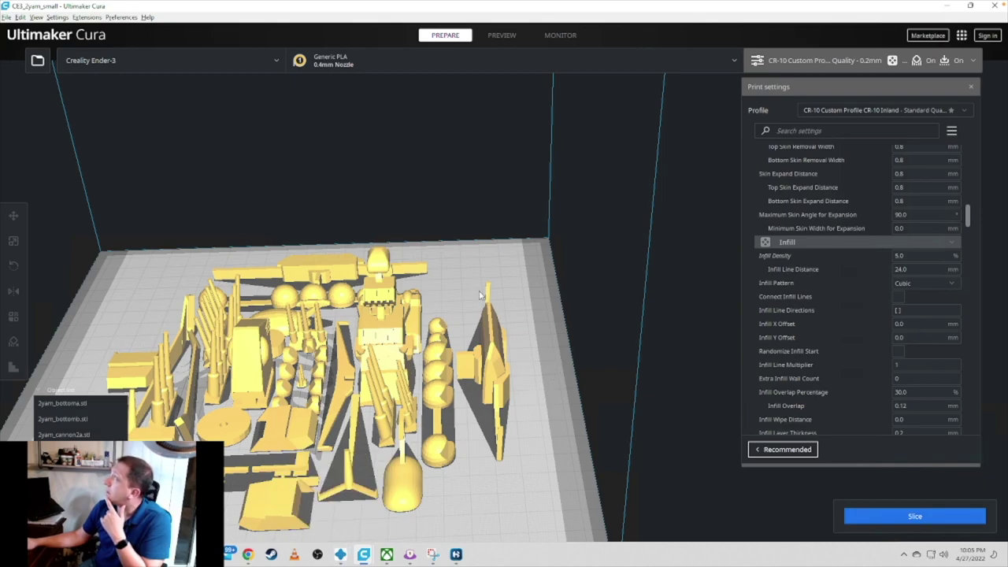
right_drag(432, 303, 356, 331)
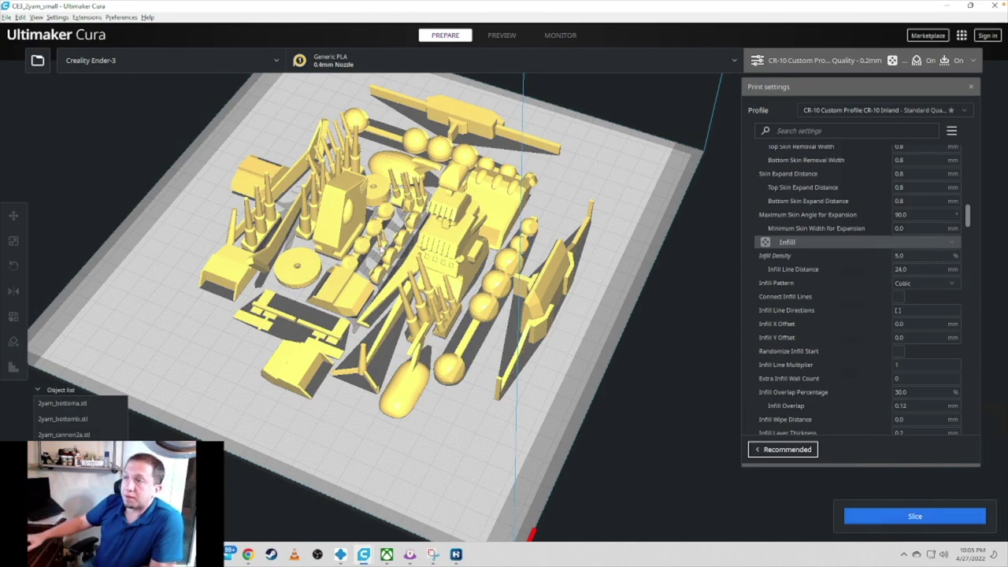
mouse_move(396, 364)
right_down()
mouse_move(526, 286)
mouse_move(408, 358)
right_up()
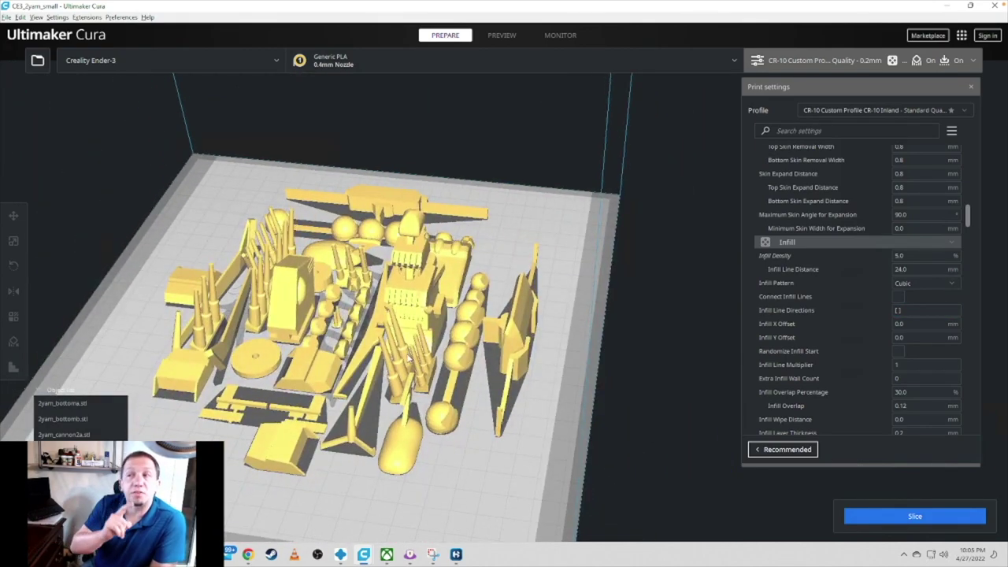